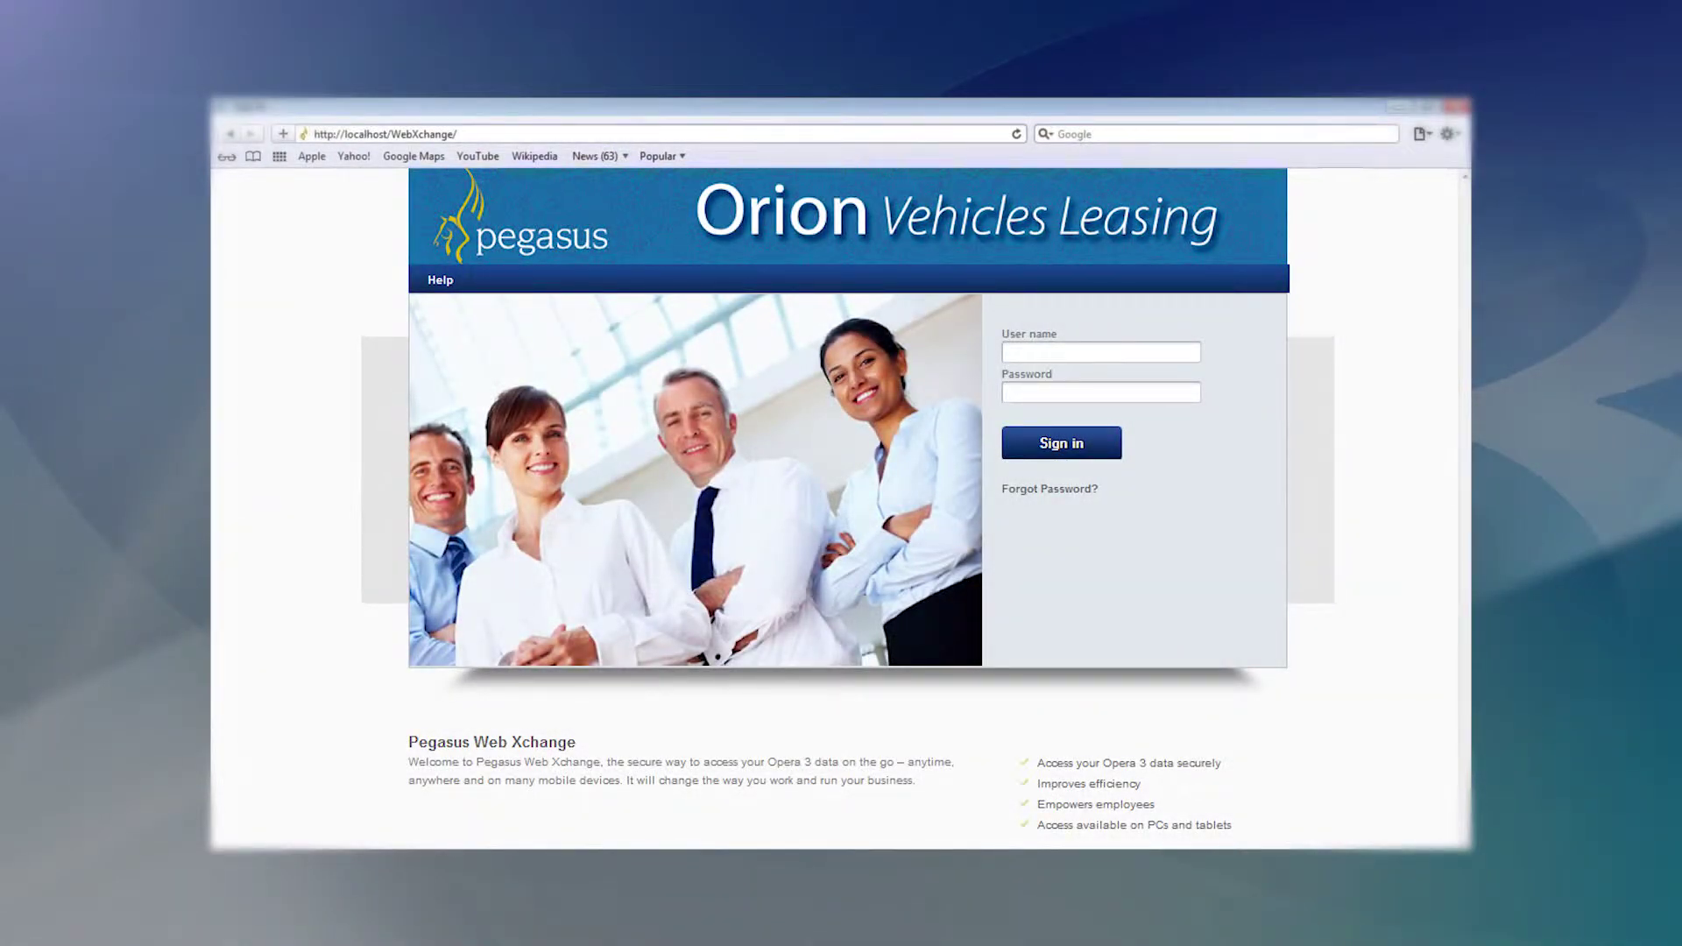
# Enter the employee's user name and password on the sign-in page, then open the website banner settings.
pyautogui.click(1015, 350)
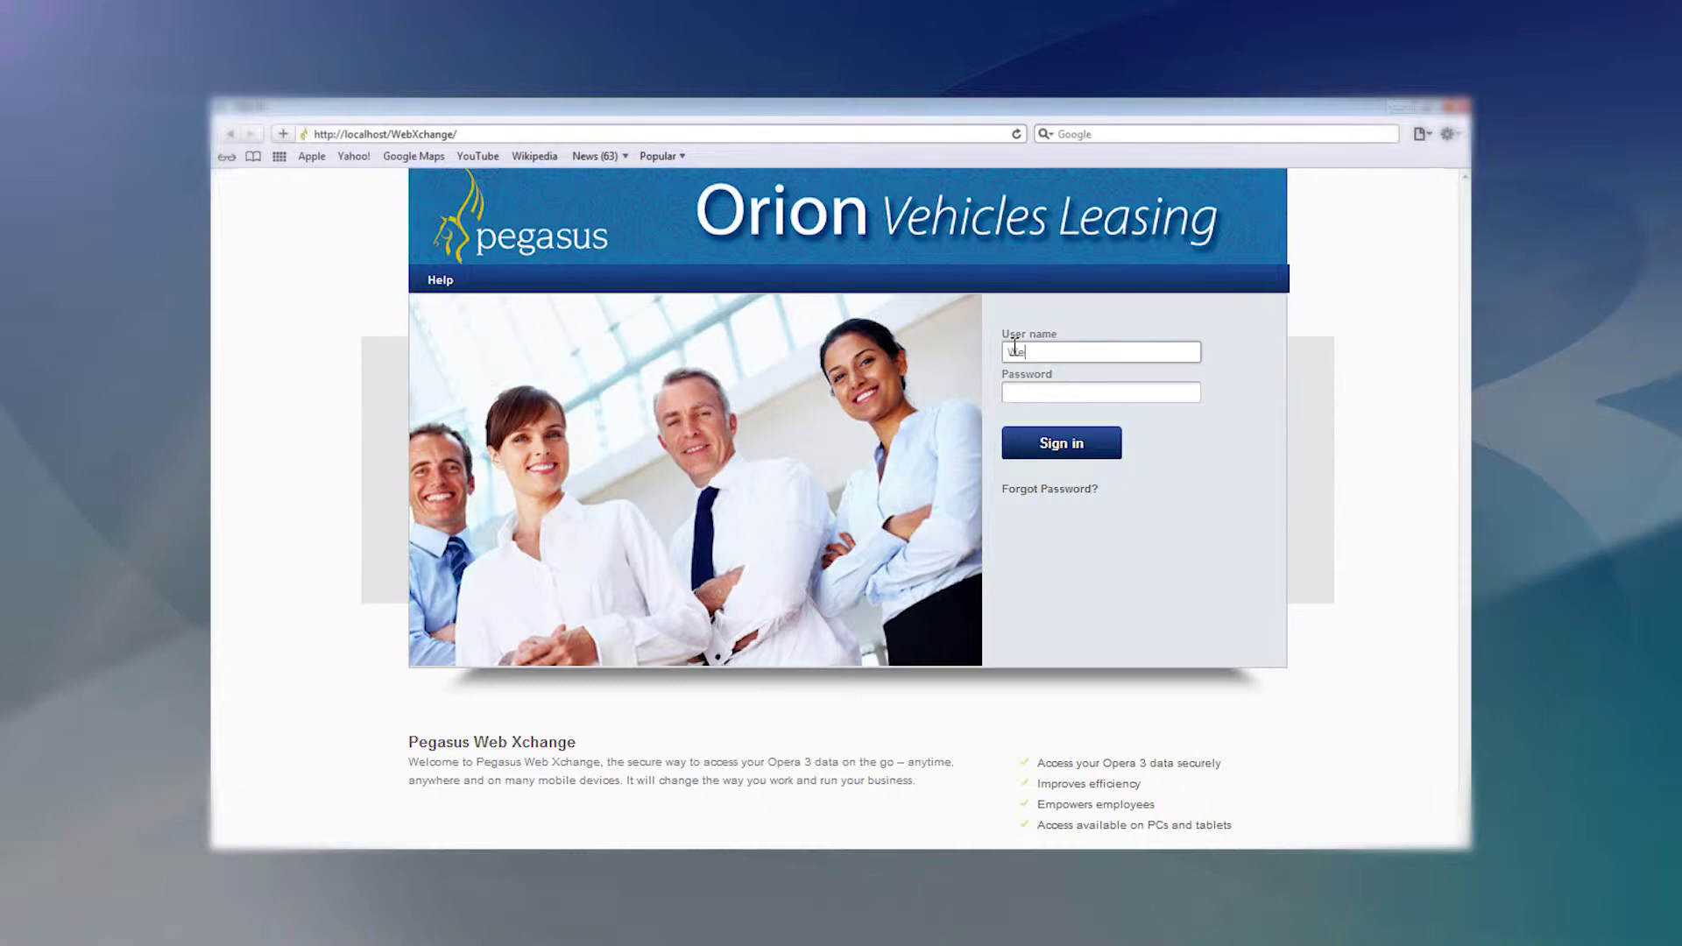
pyautogui.press('Tab')
pyautogui.write('*****')
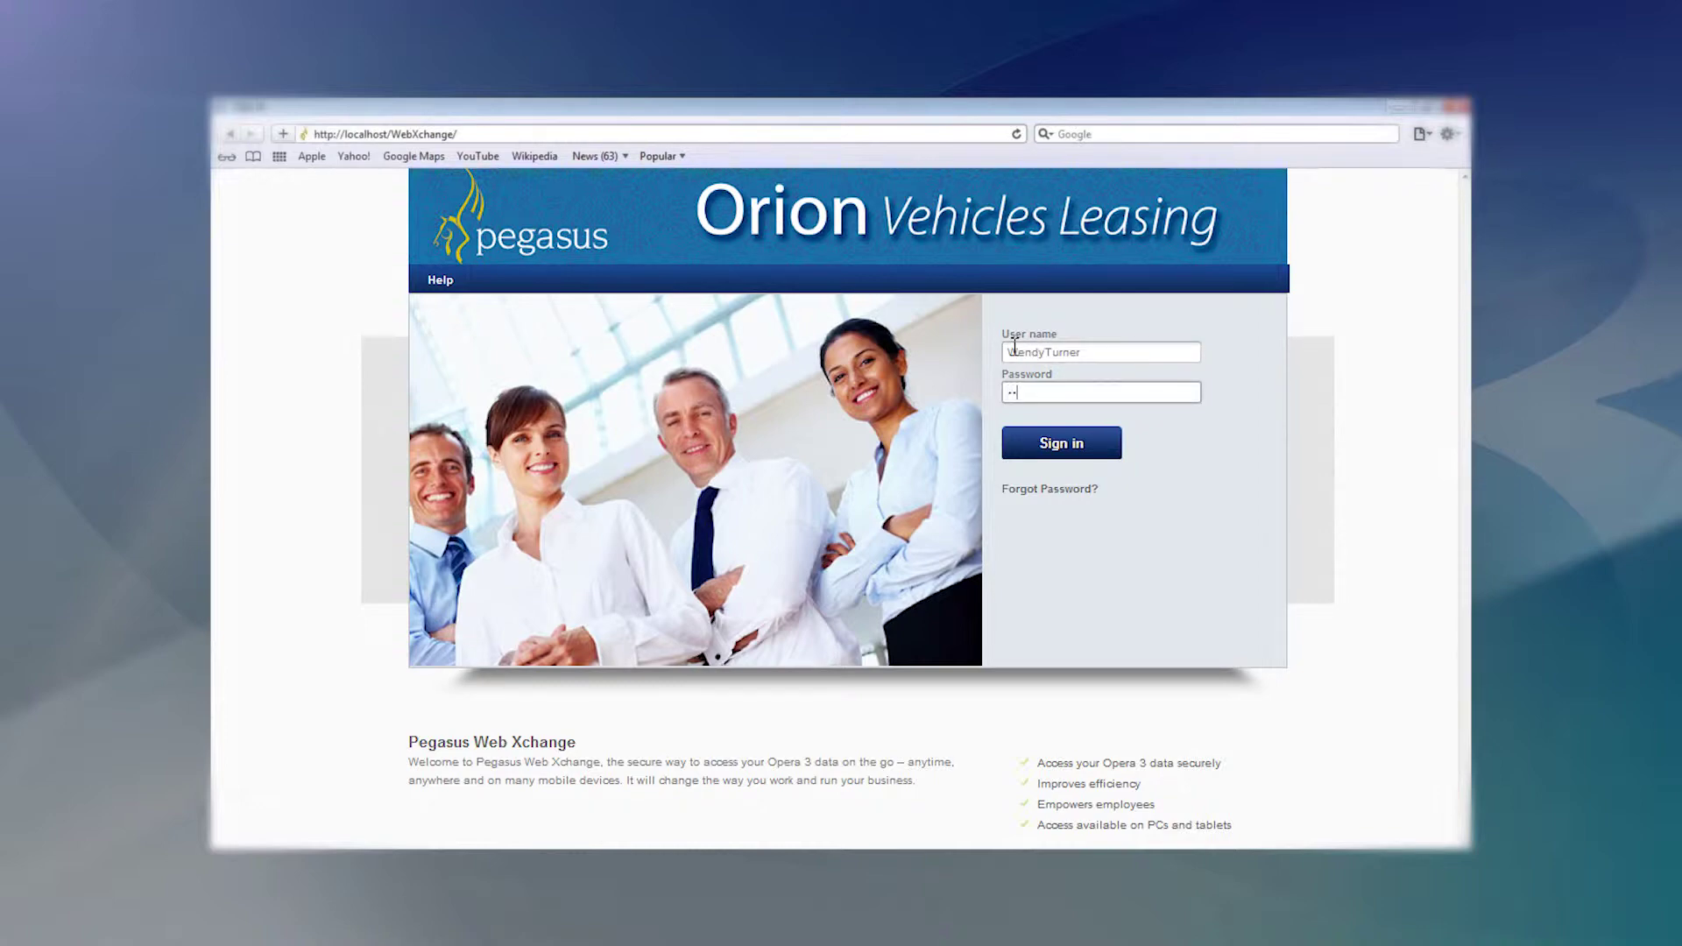
pyautogui.write('*')
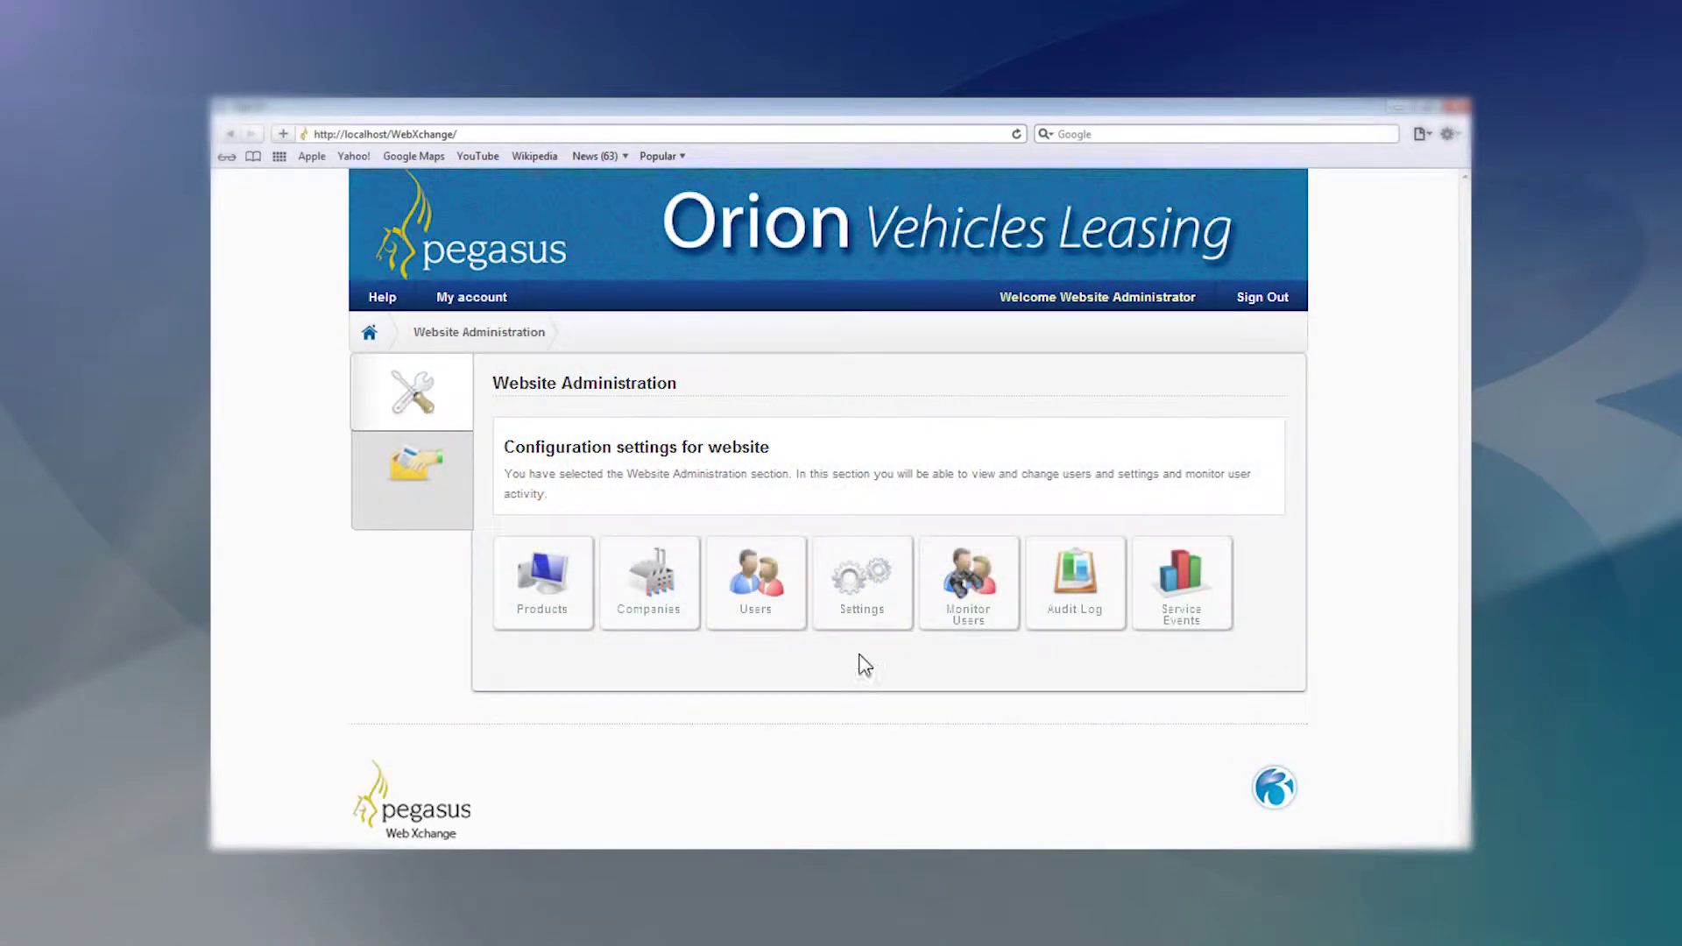
pyautogui.click(858, 618)
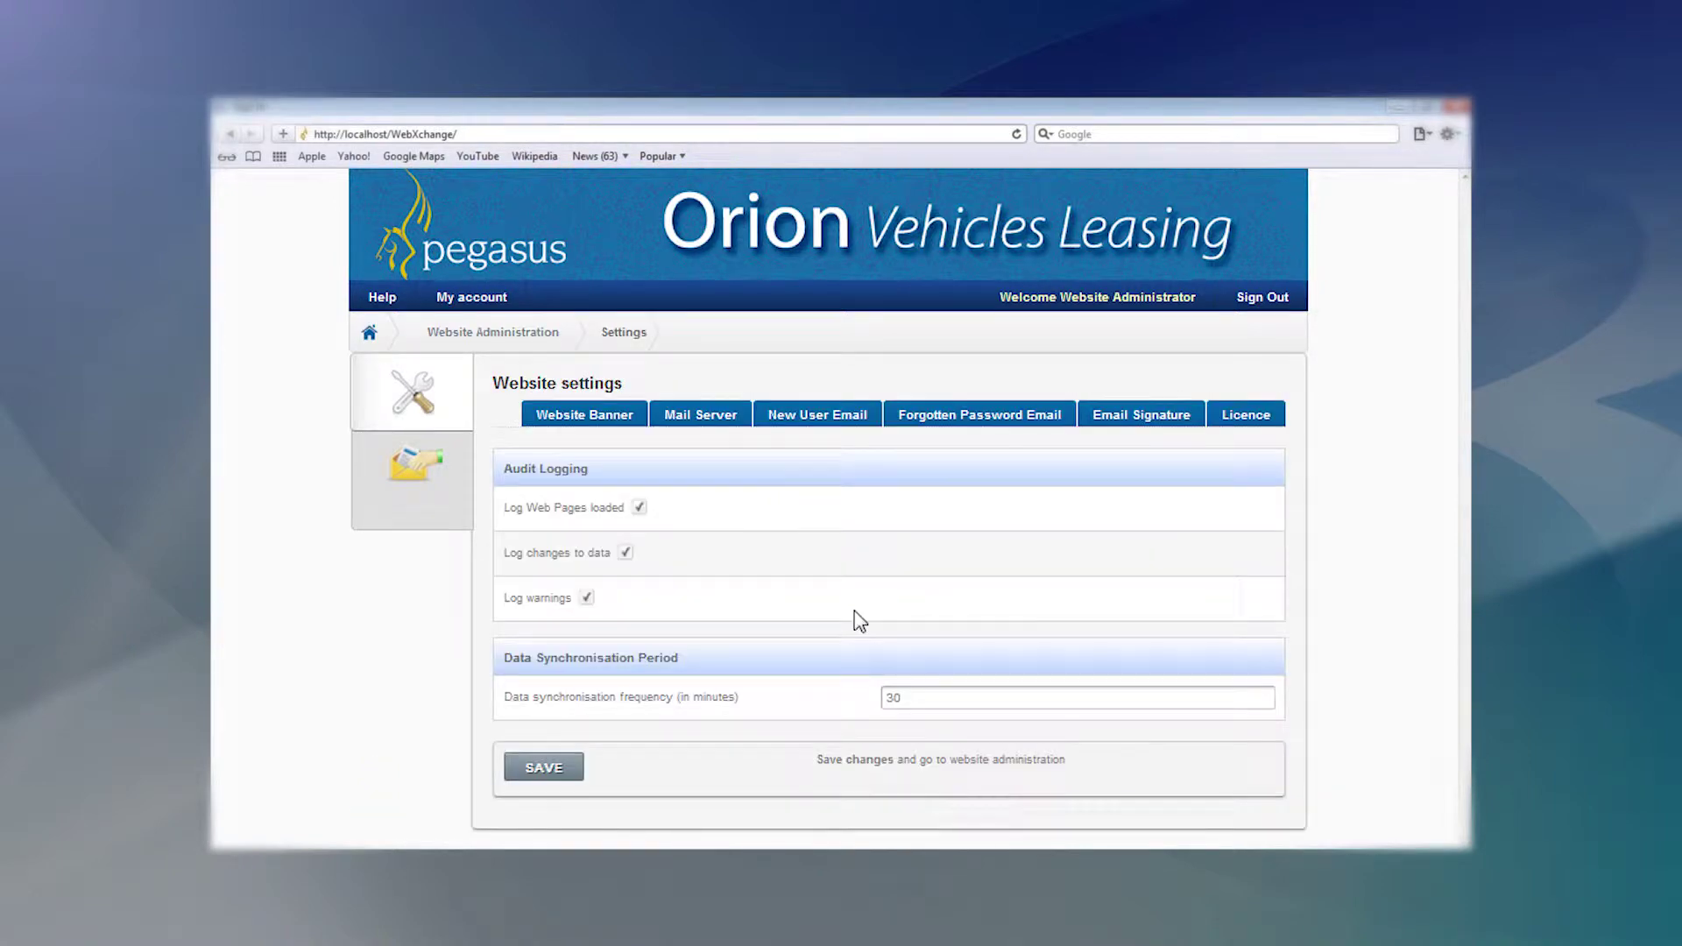
pyautogui.click(582, 419)
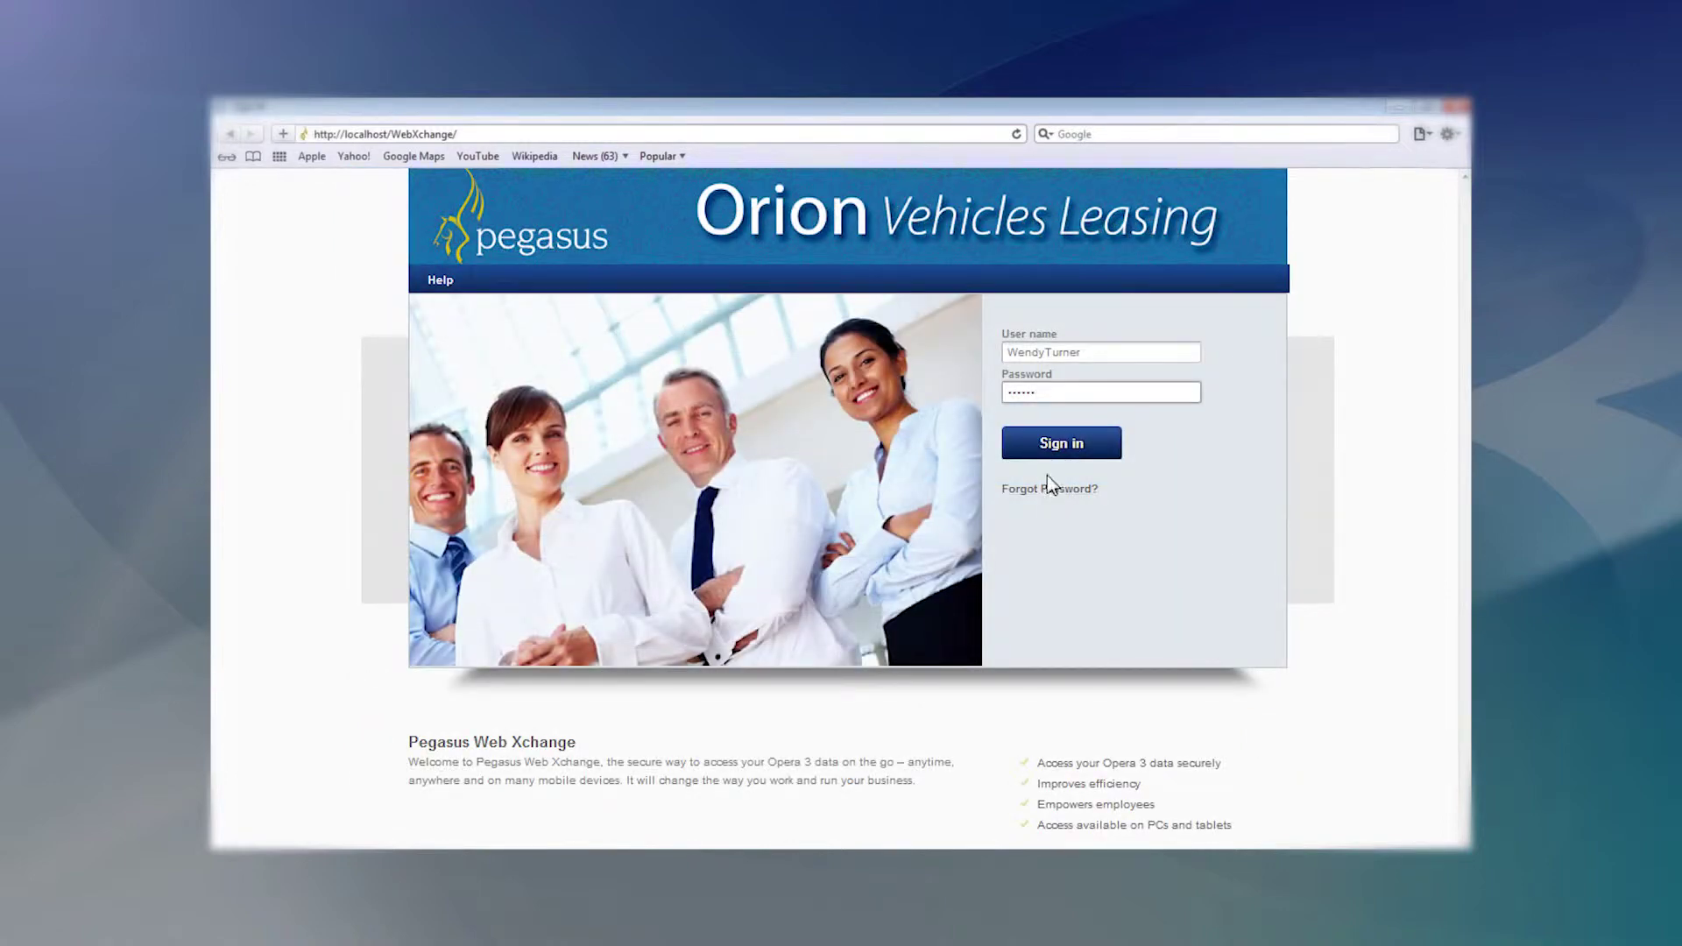
# Sign in with the entered credentials and open the employee's personal details.
pyautogui.click(1051, 460)
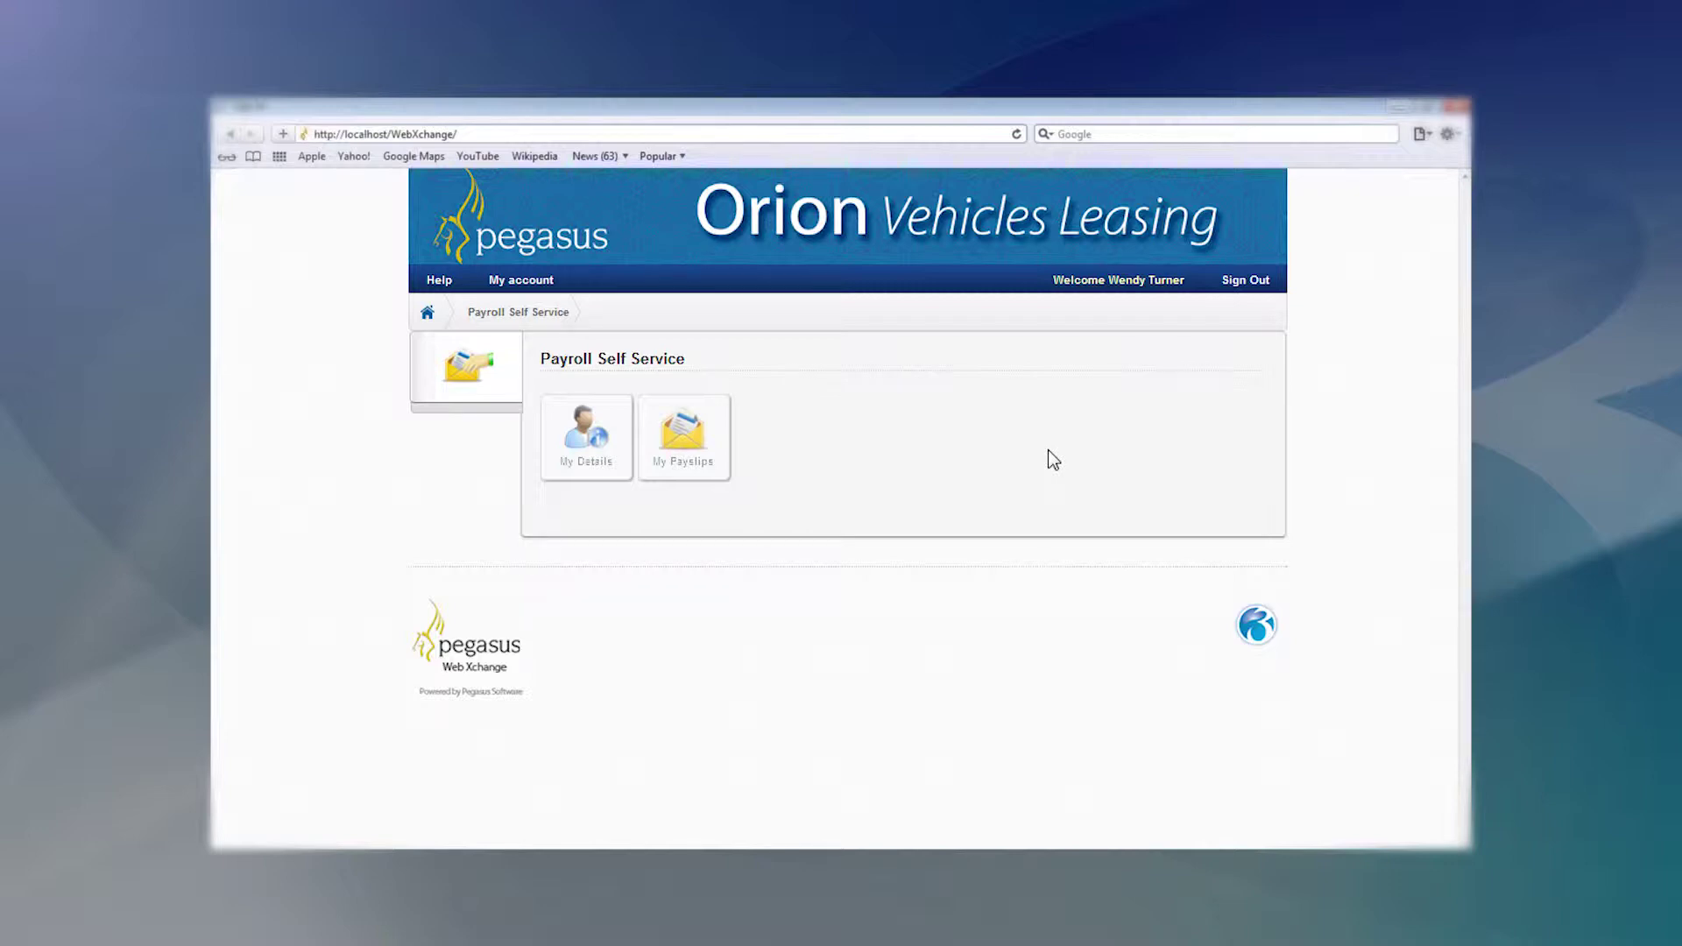
pyautogui.click(579, 473)
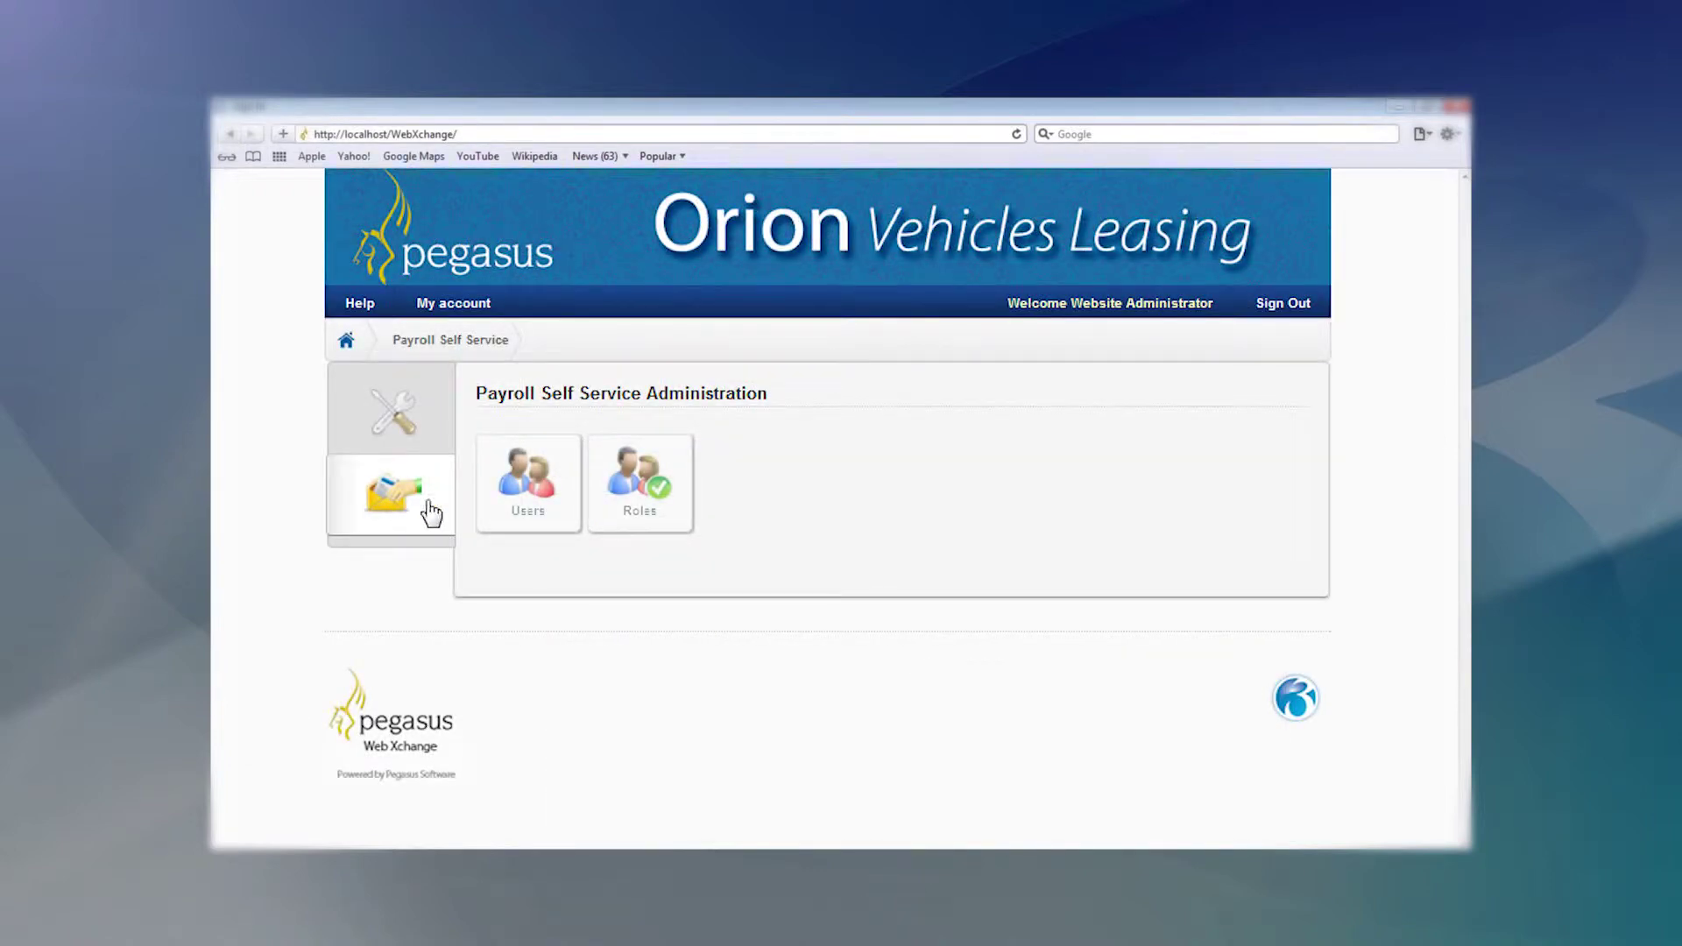
# Keep the Employee role at Full Access for both My Contacts and My Bank Account.
pyautogui.click(633, 514)
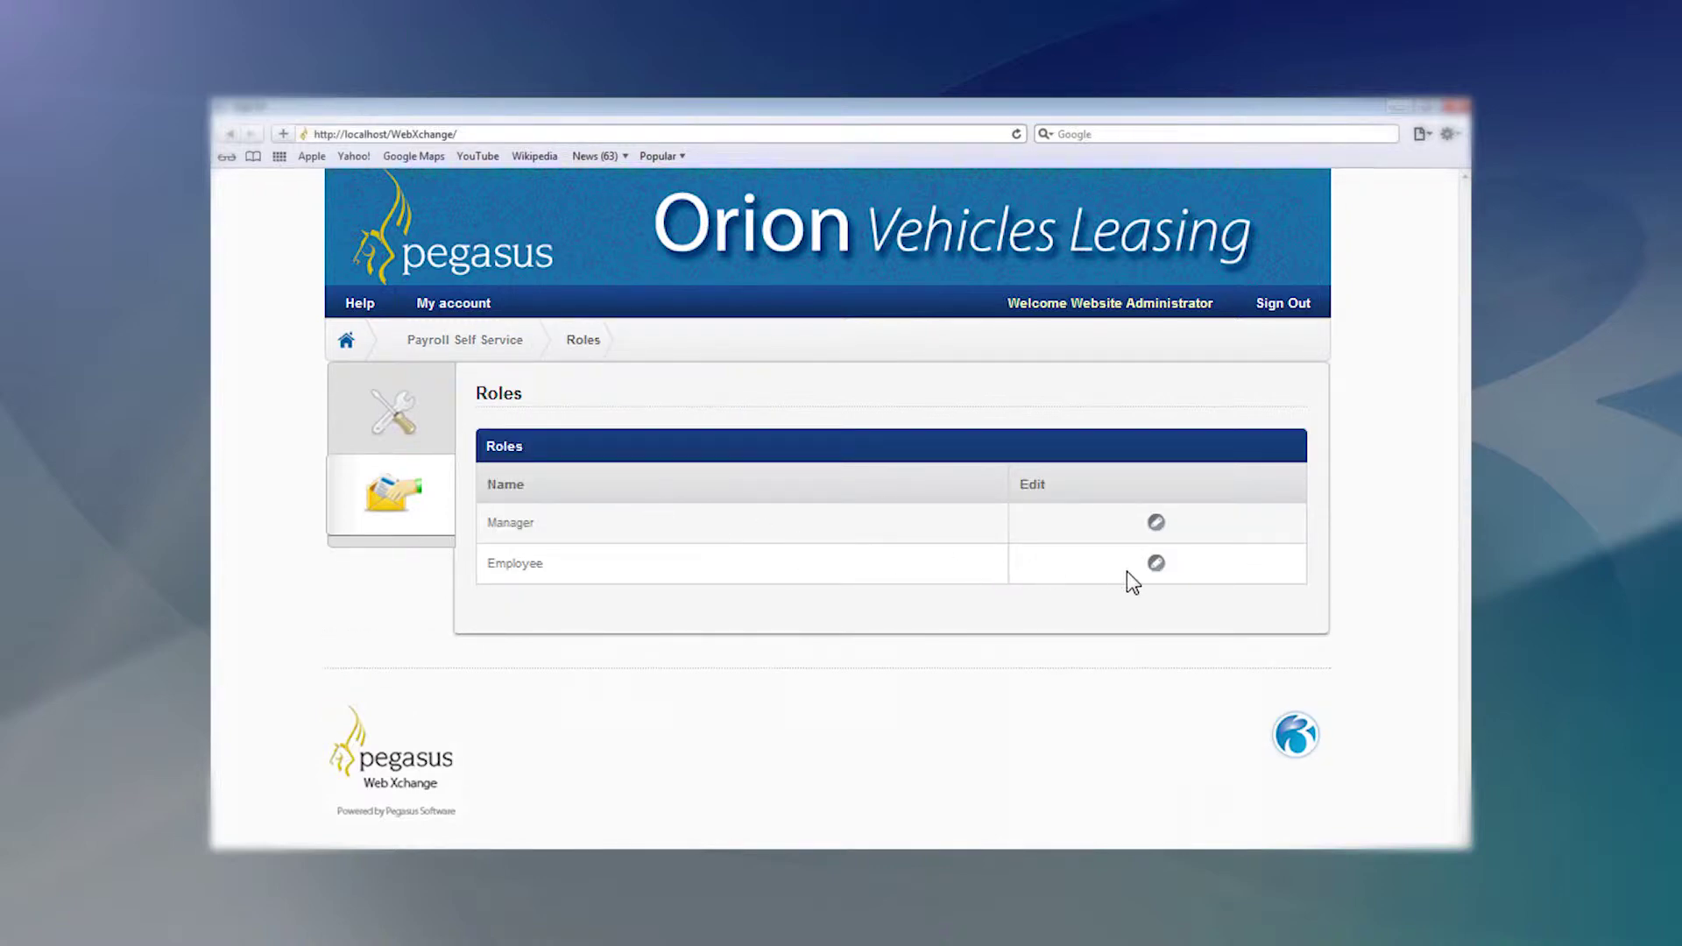
pyautogui.click(1155, 566)
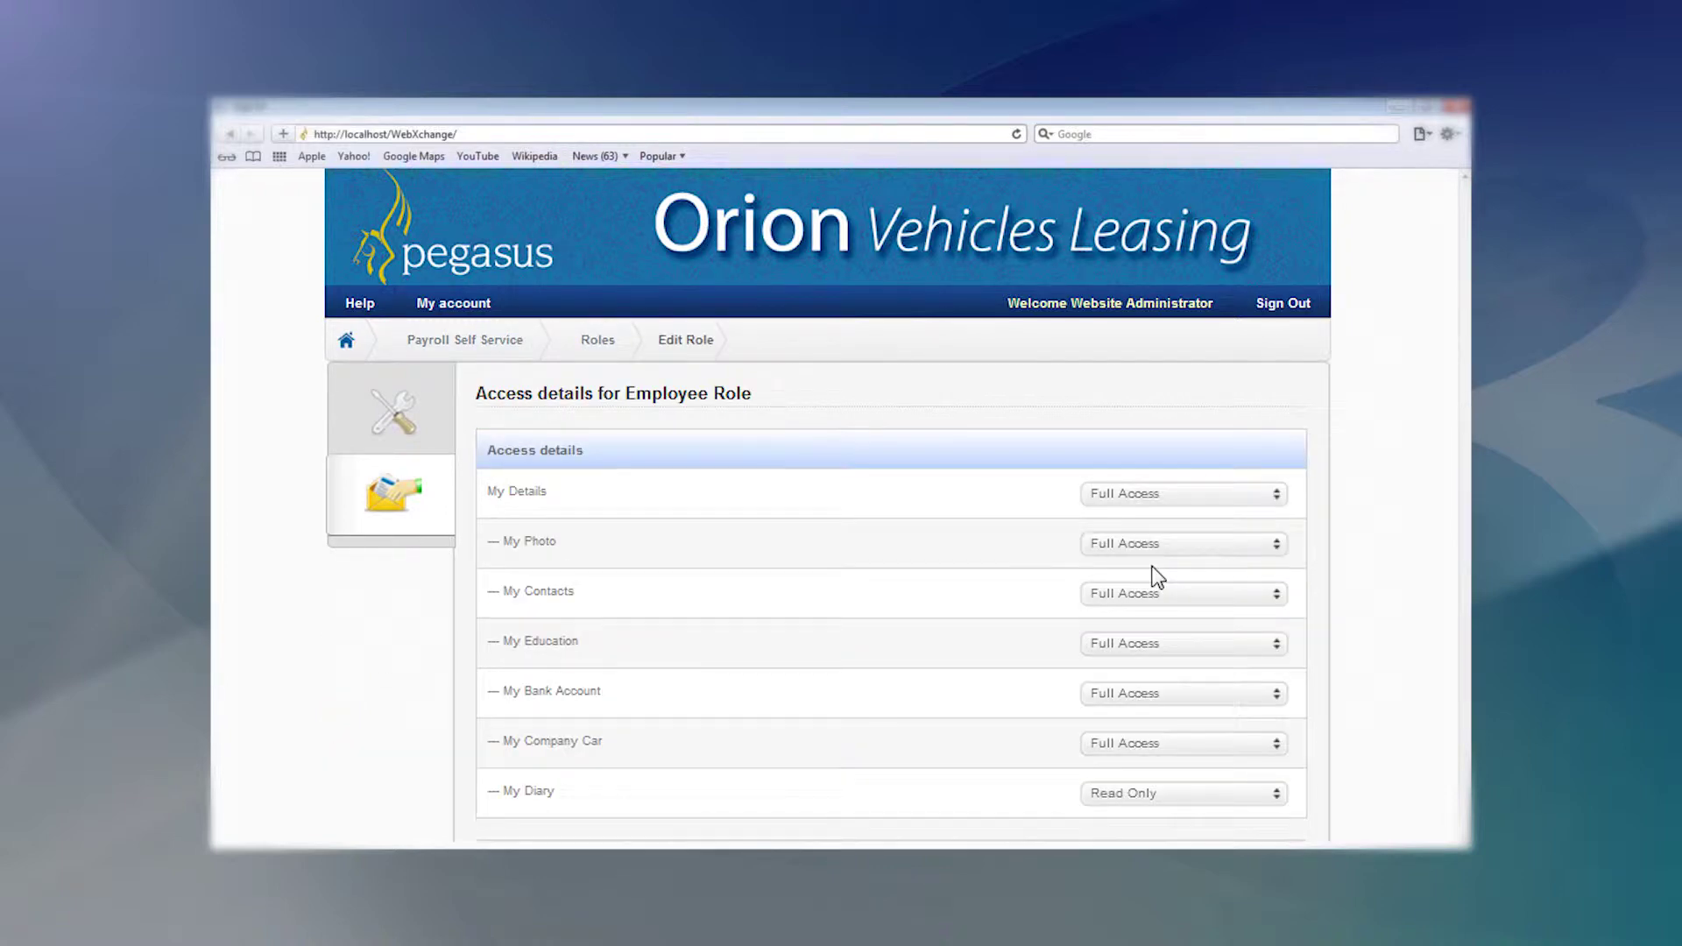
pyautogui.click(1189, 596)
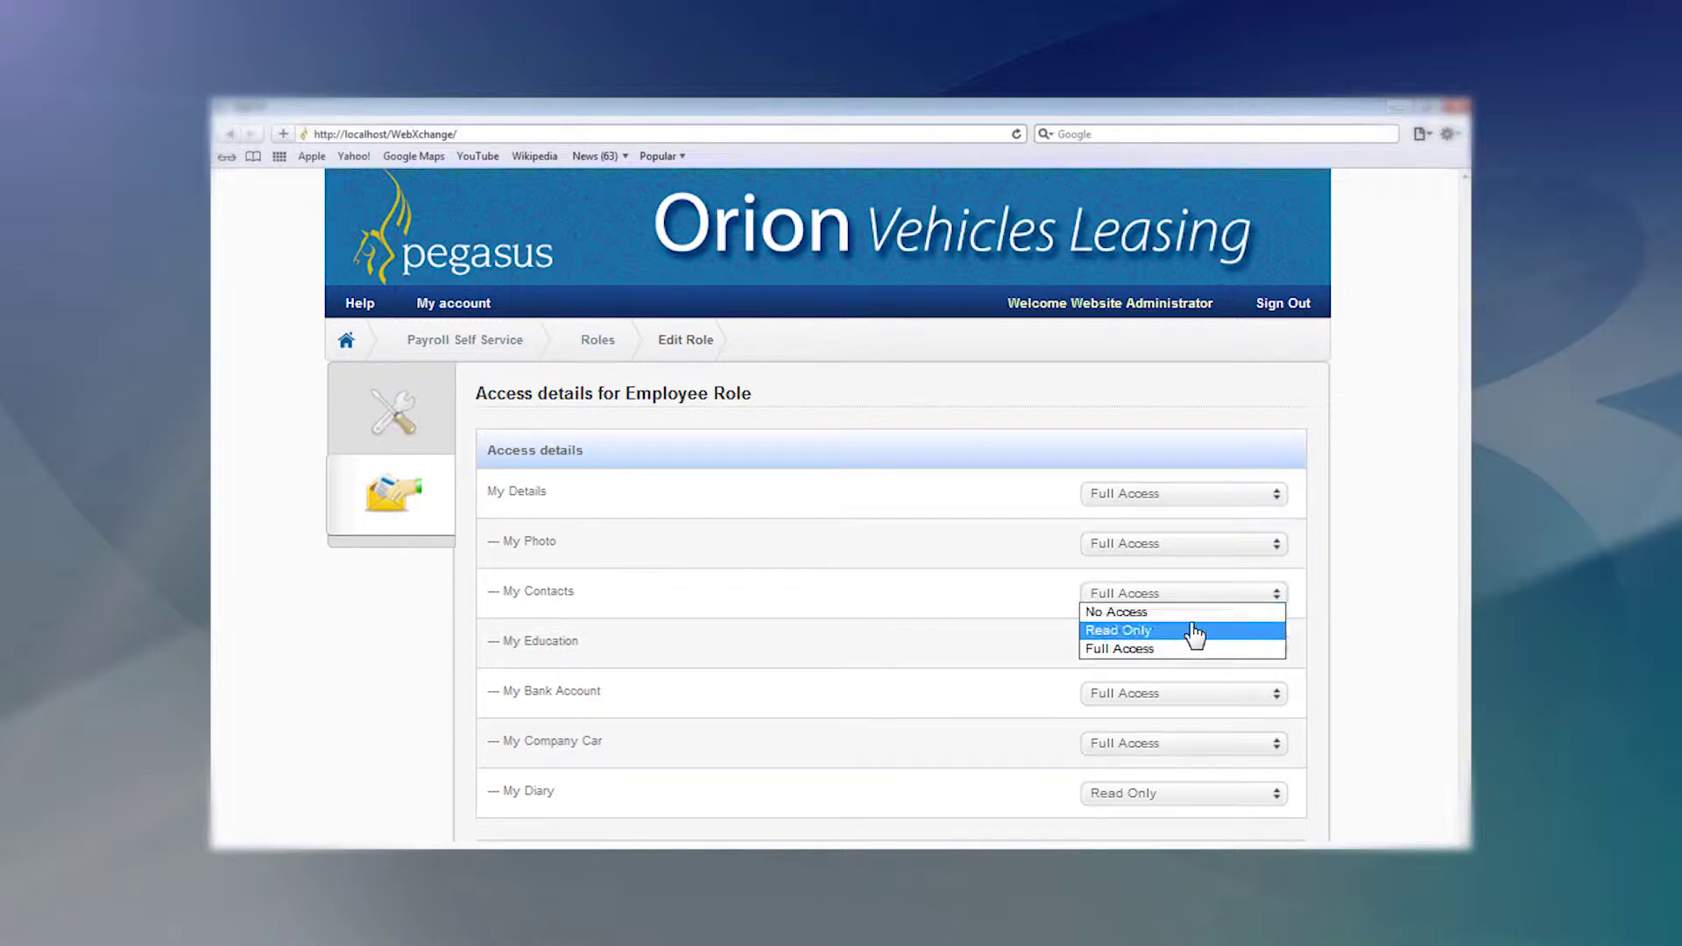
pyautogui.click(1195, 690)
pyautogui.click(1201, 700)
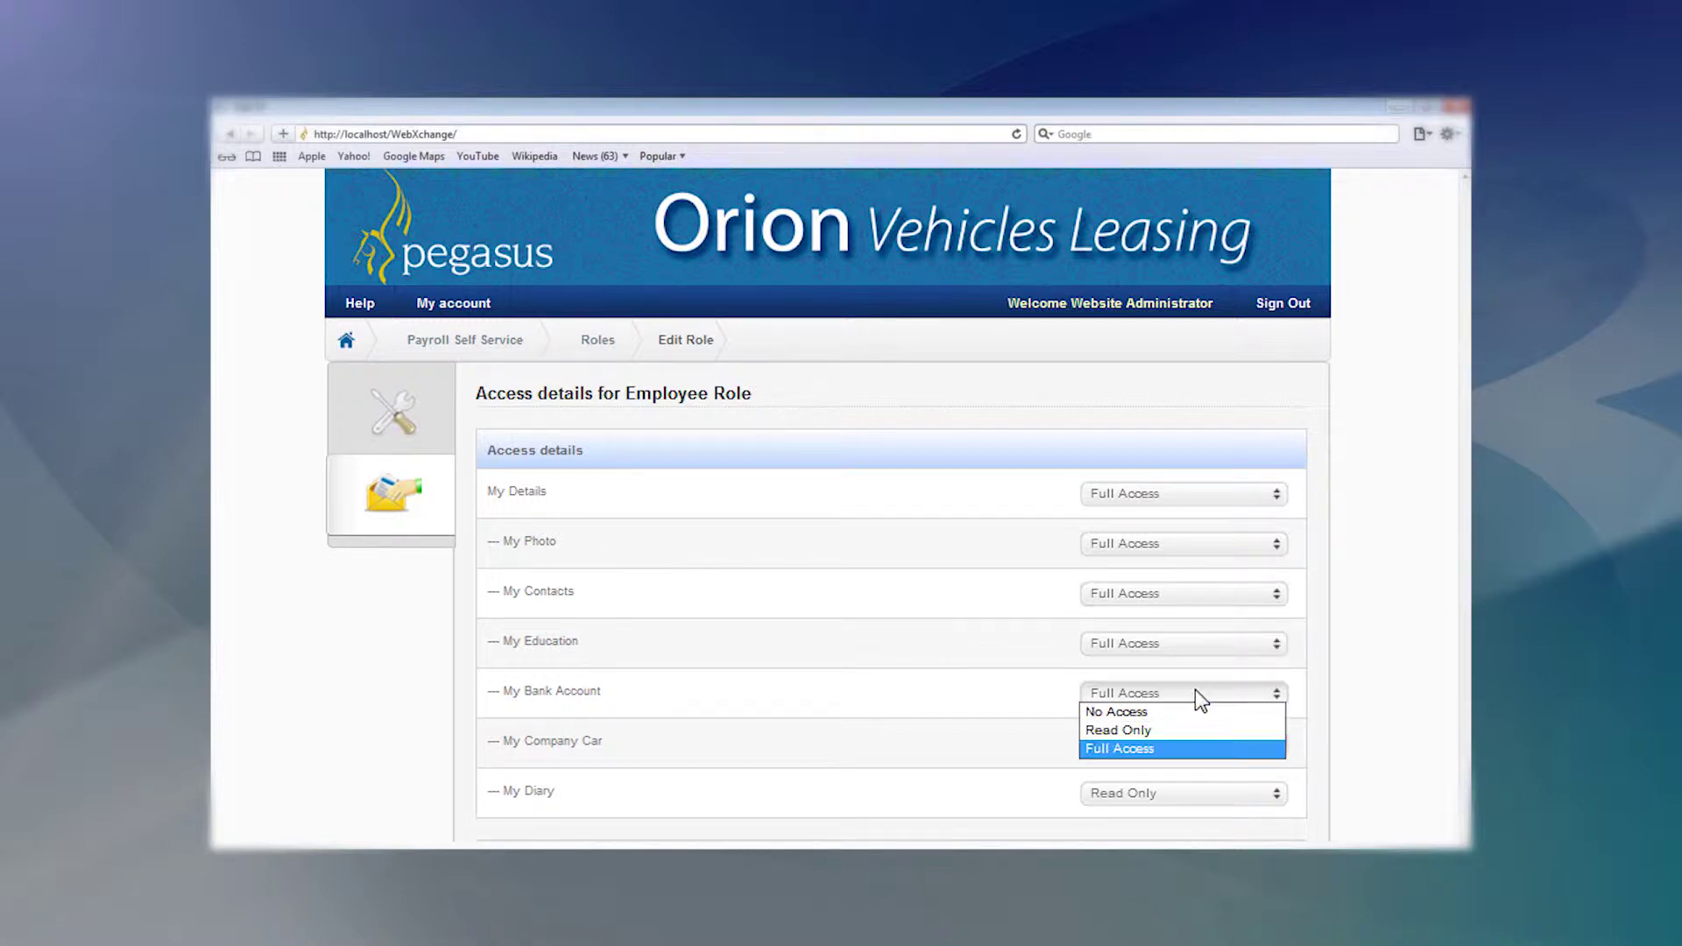
pyautogui.click(1197, 749)
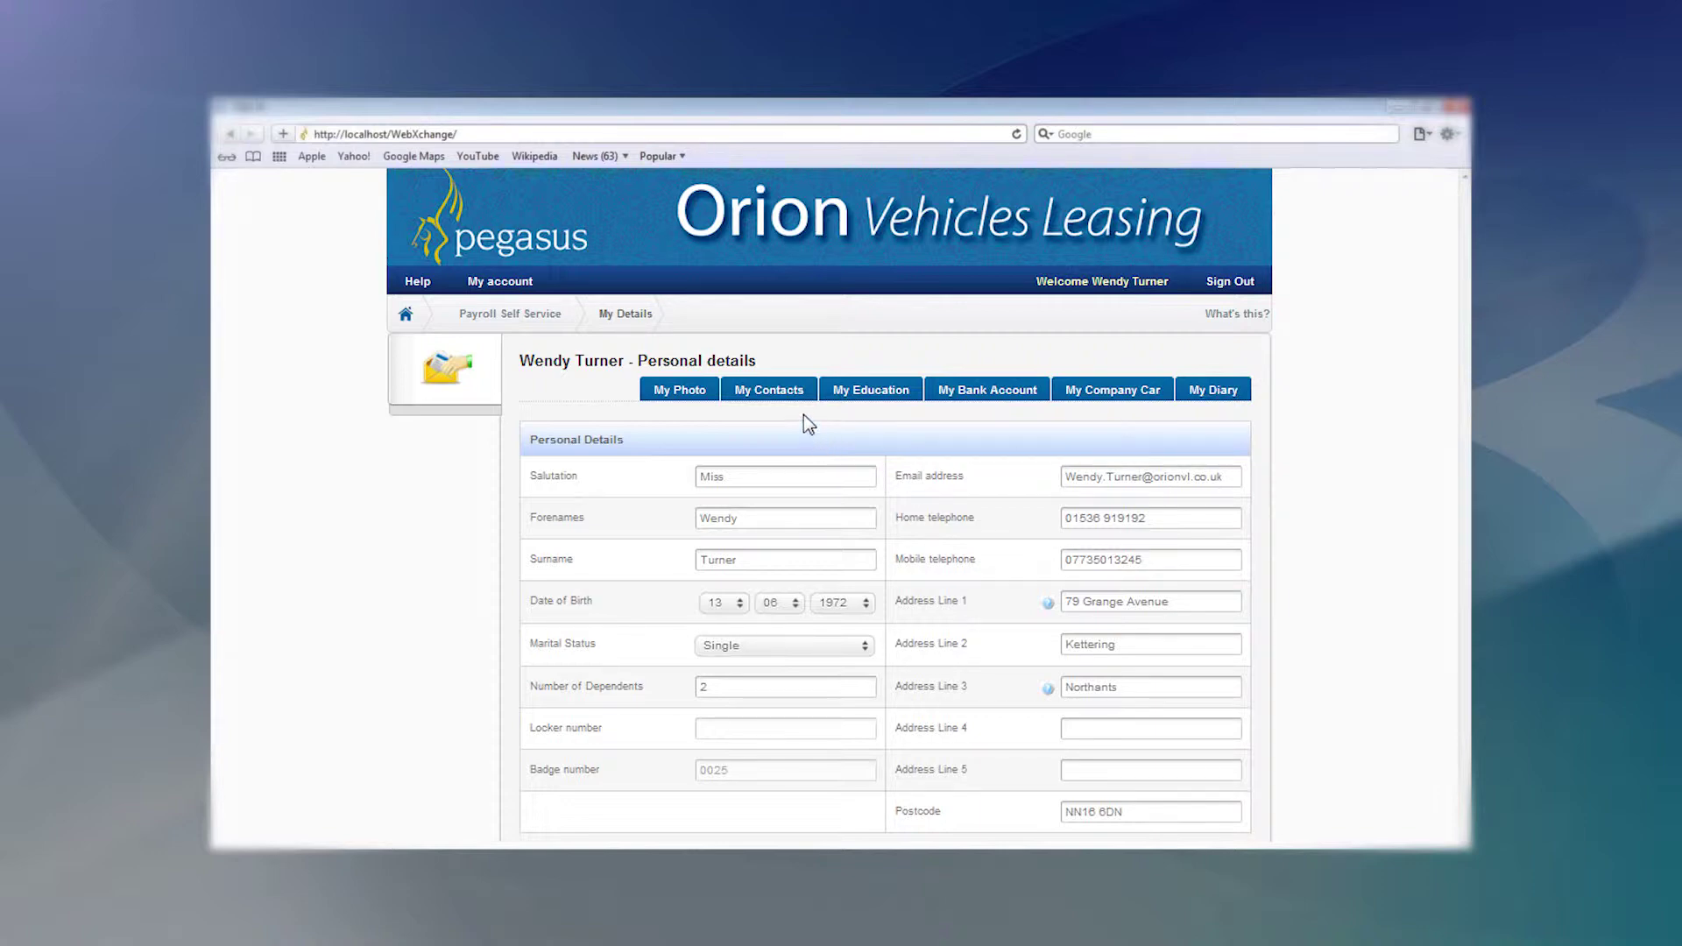
# Overwrite Contact 1's forename and surname with the new contact's, set relationship to Father, and save.
pyautogui.click(771, 391)
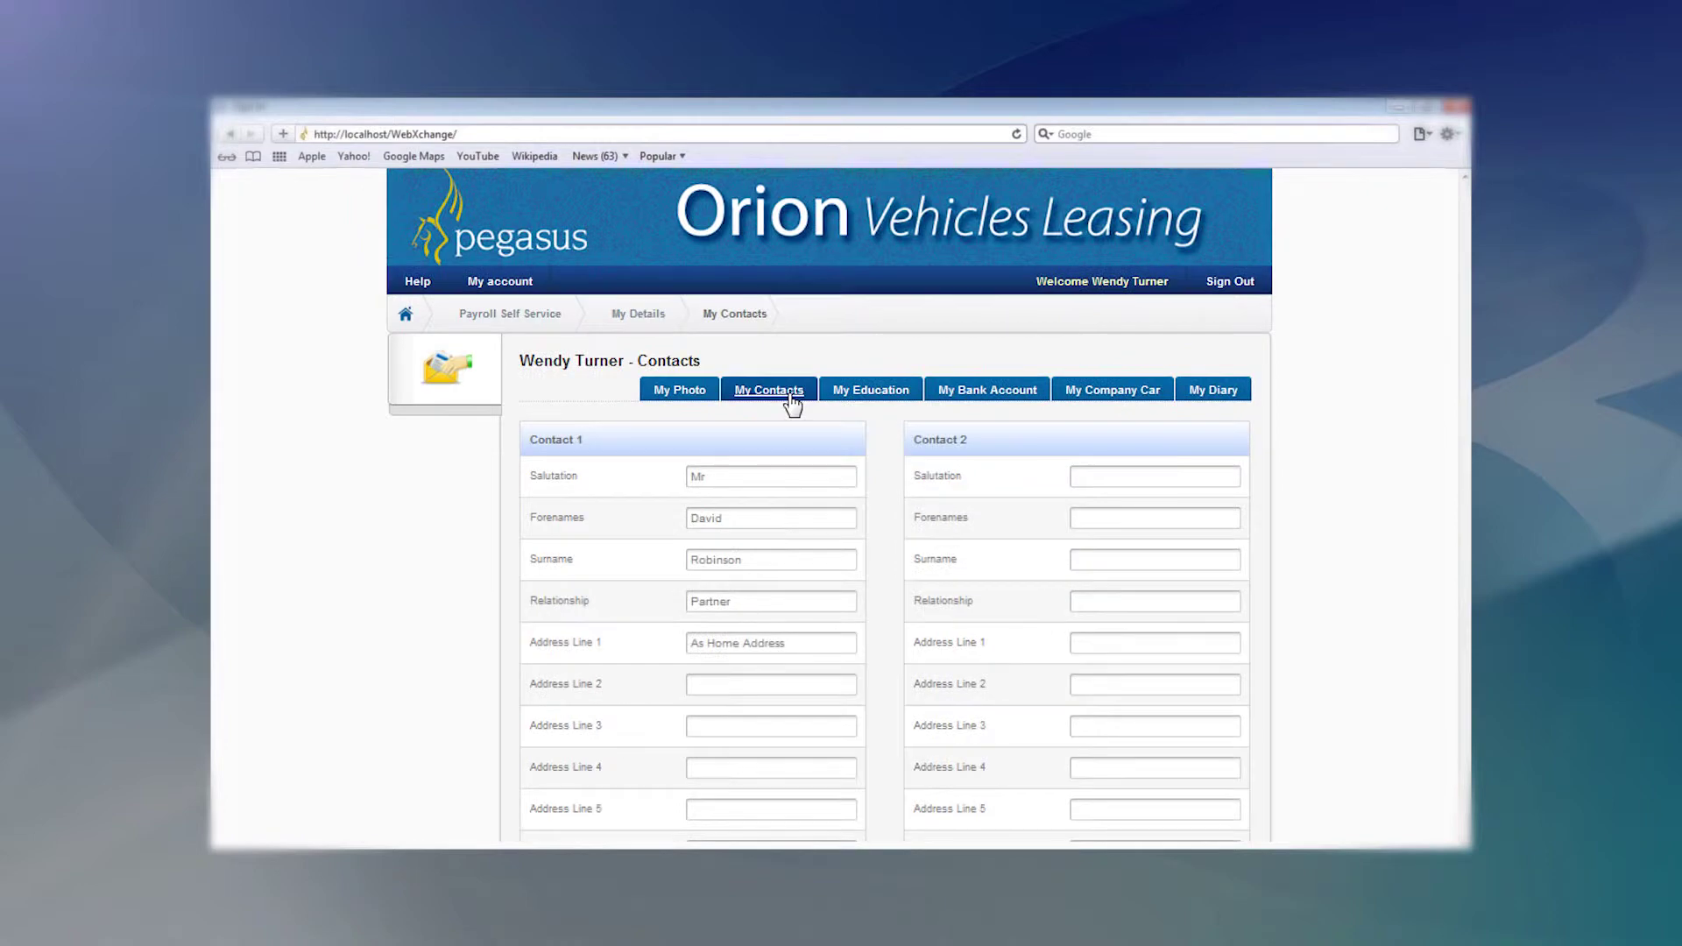
pyautogui.moveTo(766, 511); pyautogui.dragTo(701, 513)
pyautogui.press('Tab')
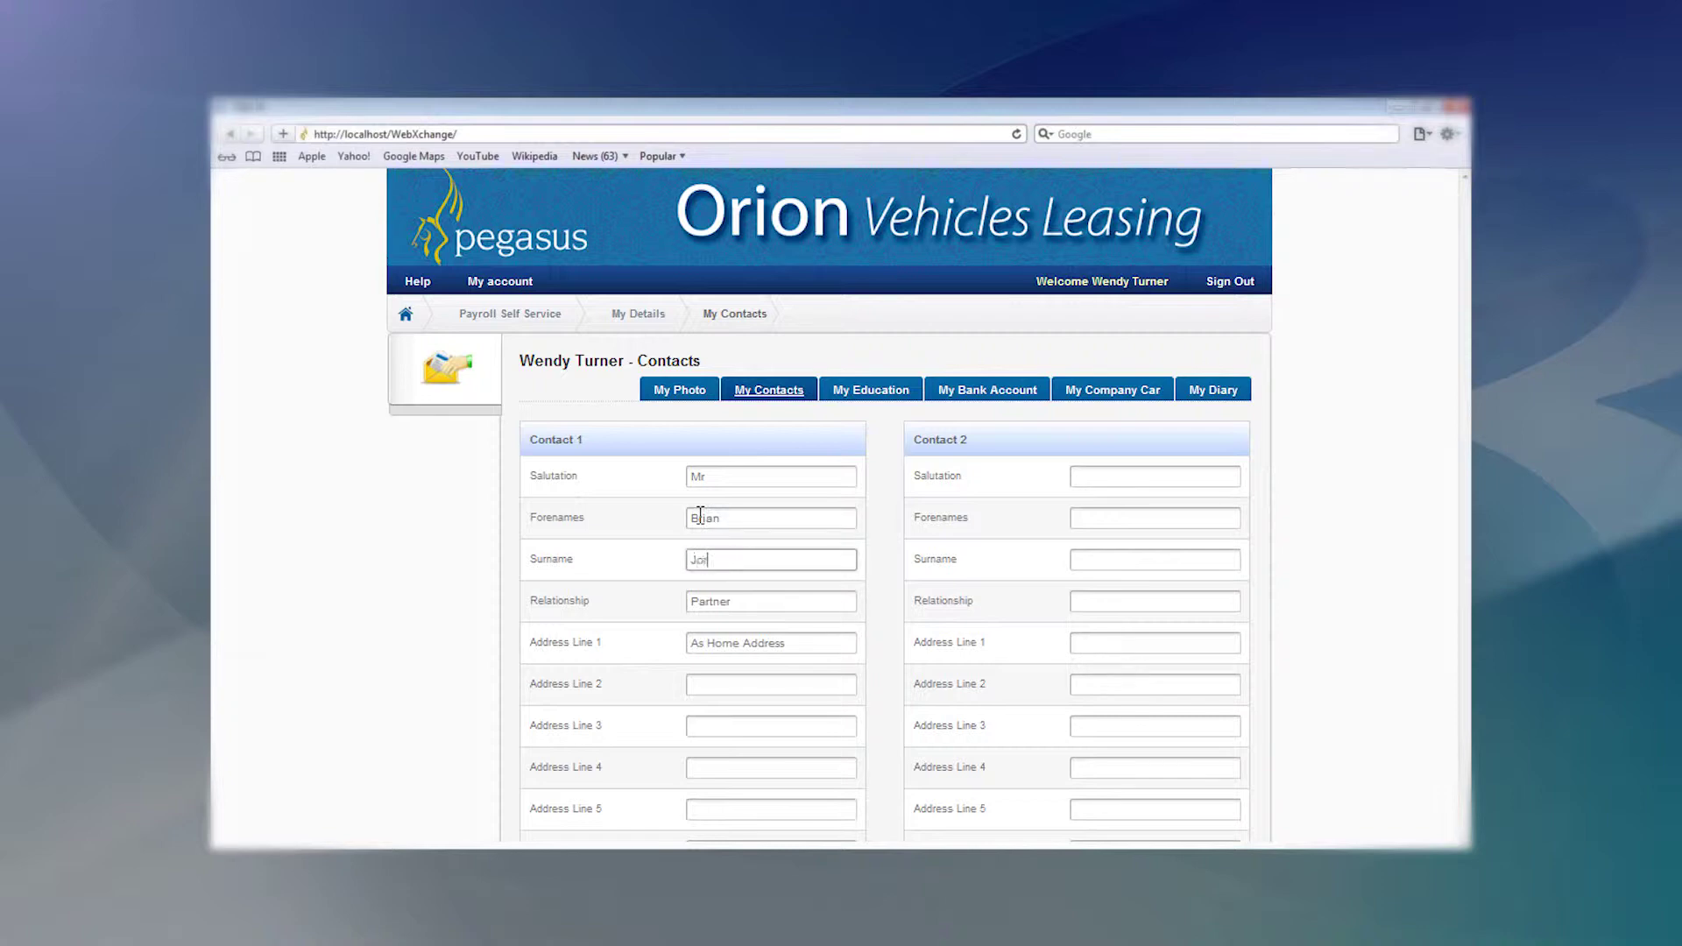
pyautogui.press('Tab')
pyautogui.write('Father')
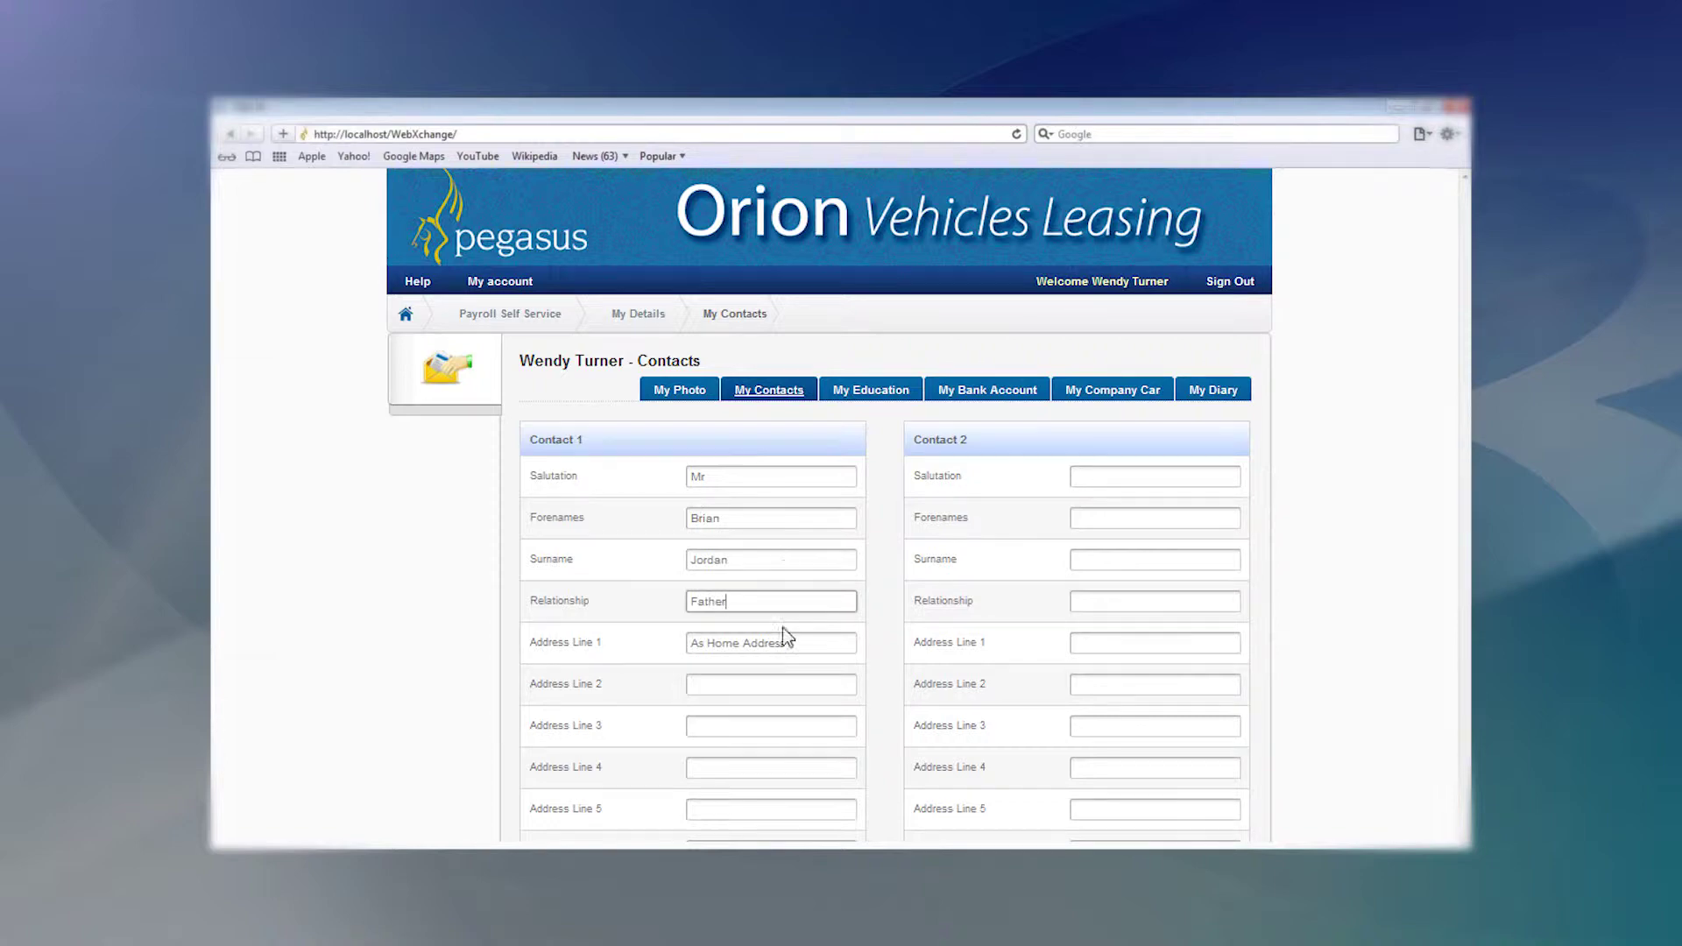
pyautogui.scroll(-4, 792, 650)
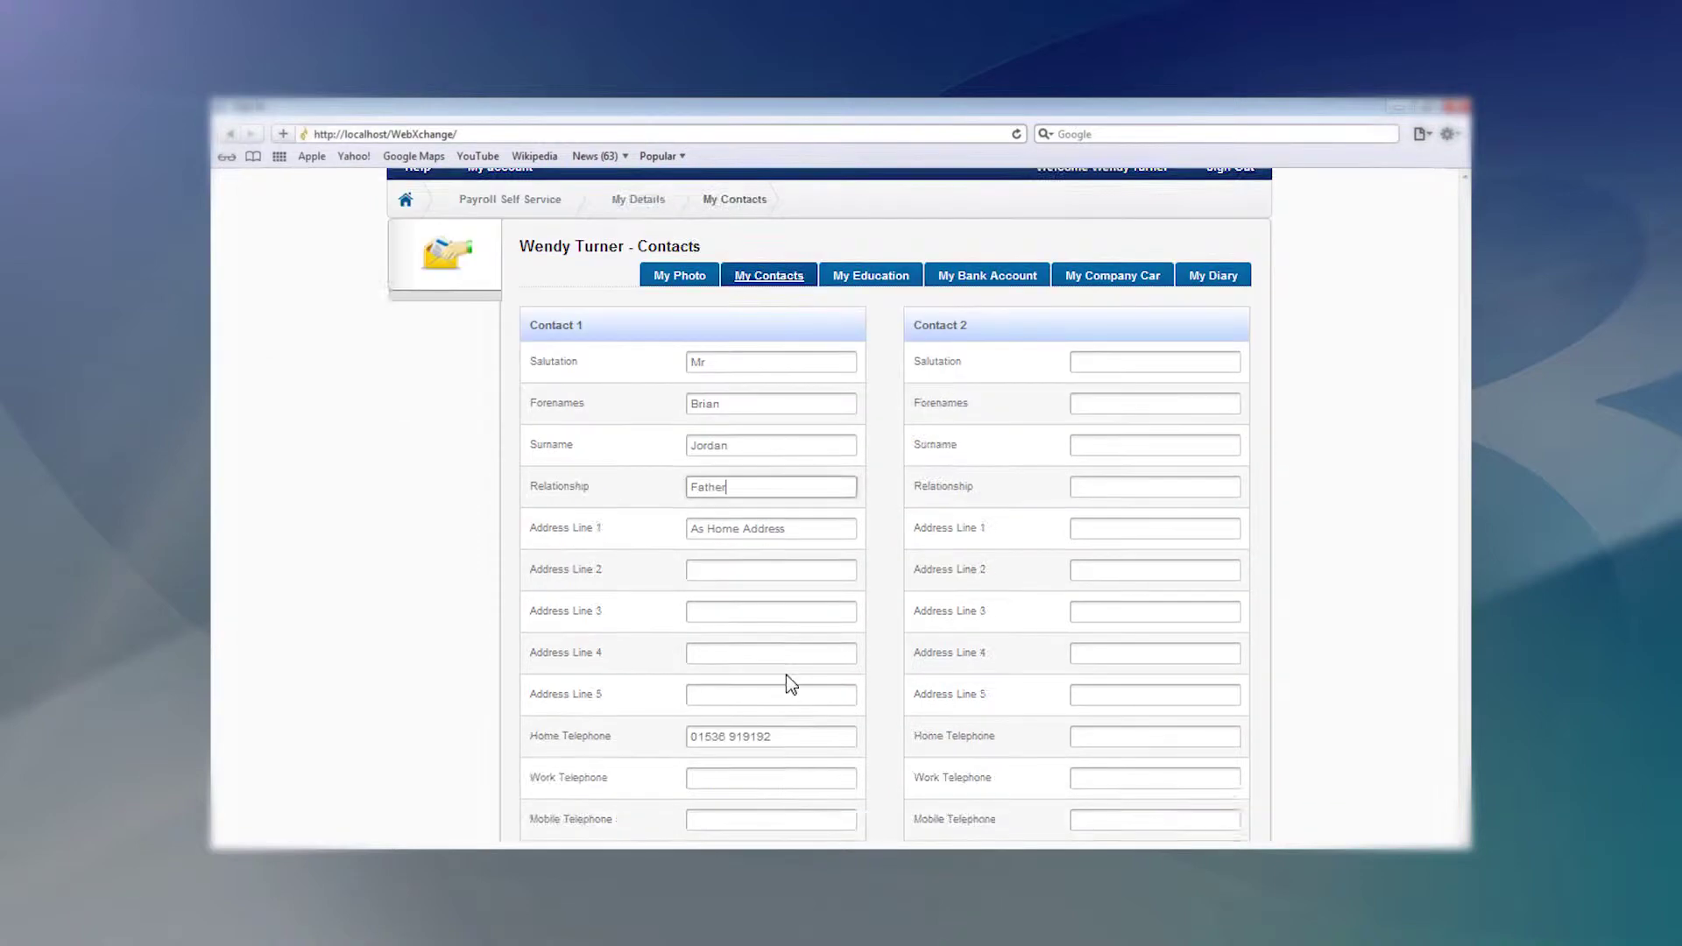
pyautogui.click(580, 792)
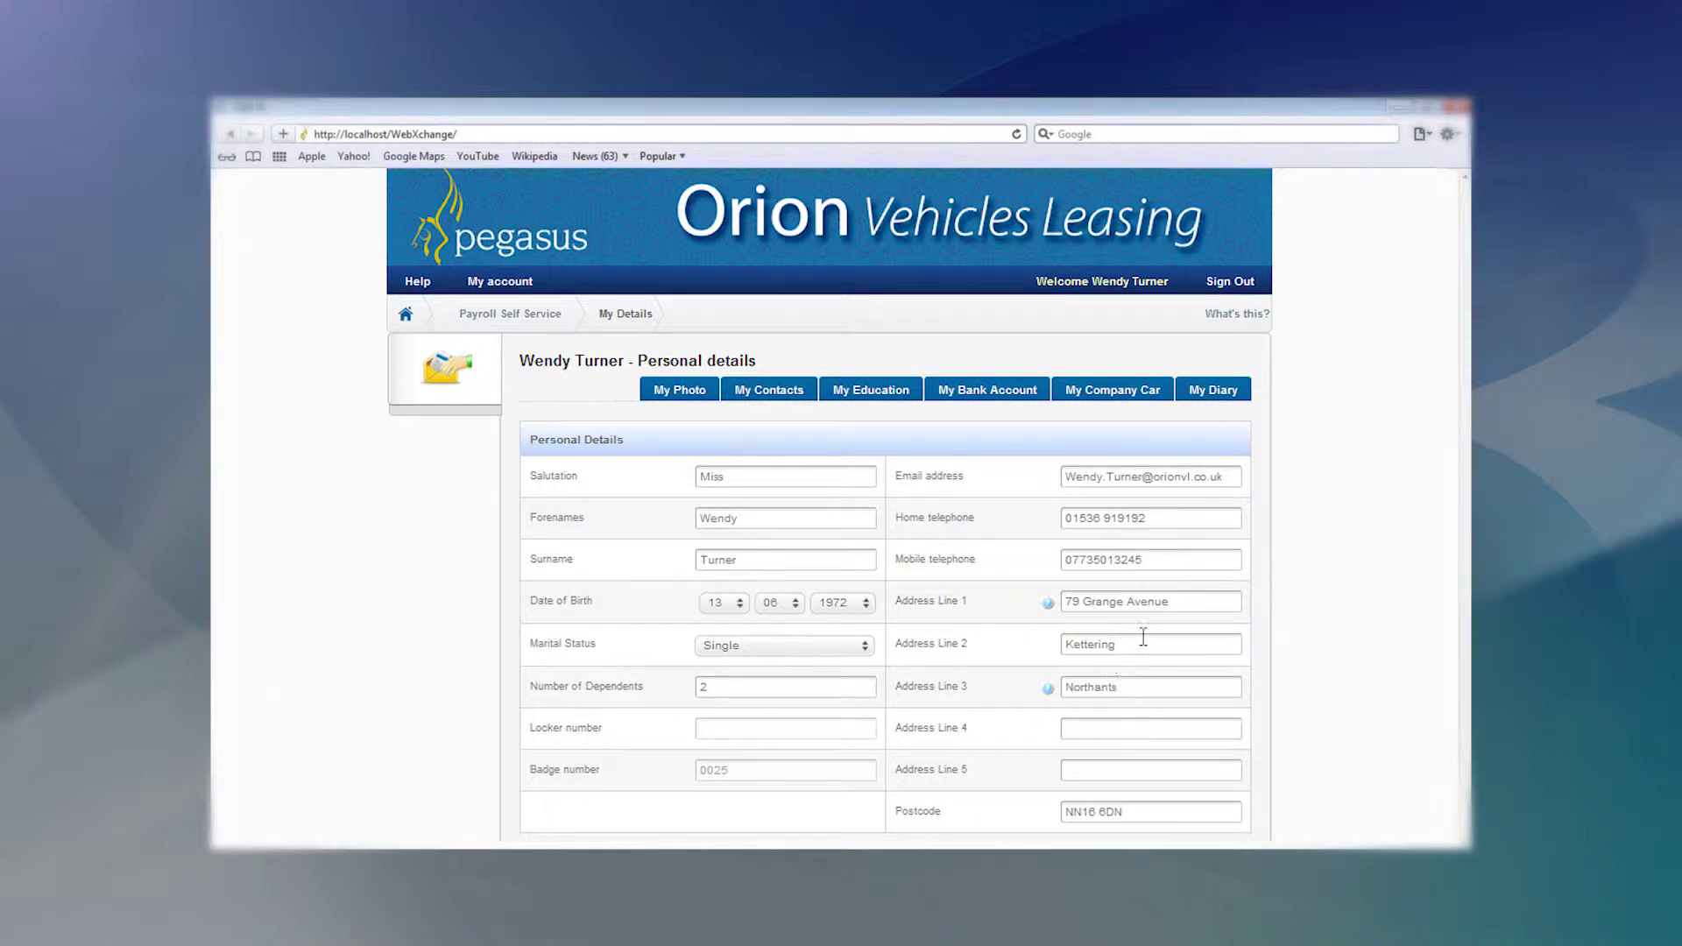
pyautogui.moveTo(1171, 602); pyautogui.dragTo(1059, 612)
pyautogui.moveTo(1055, 615)
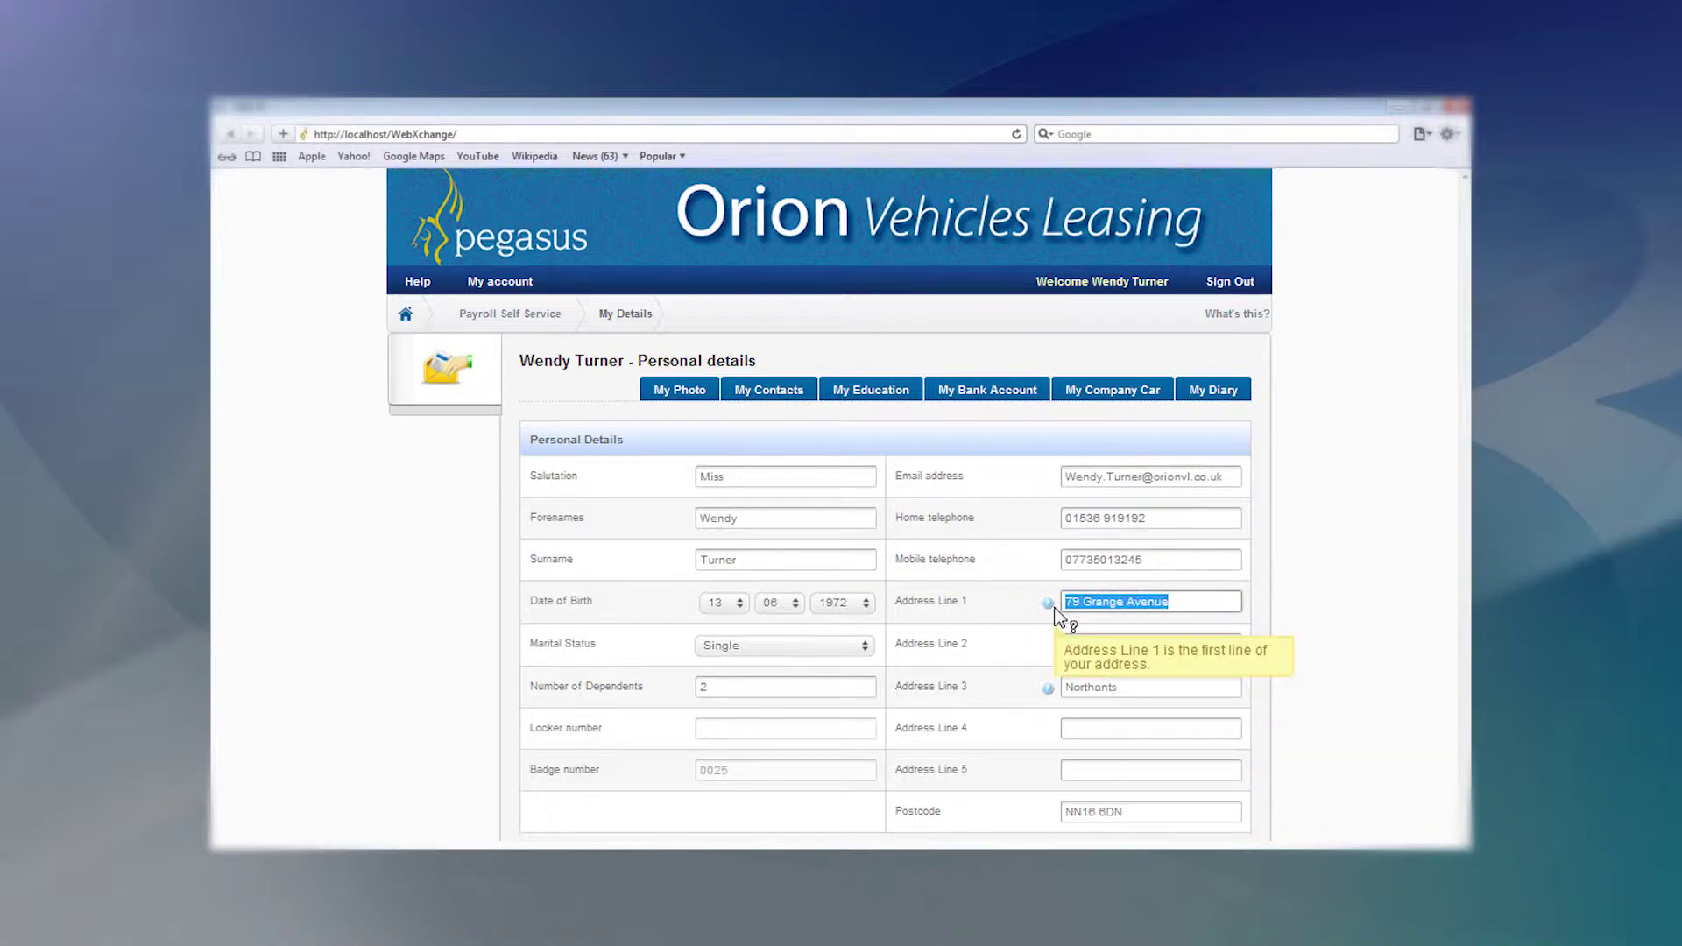
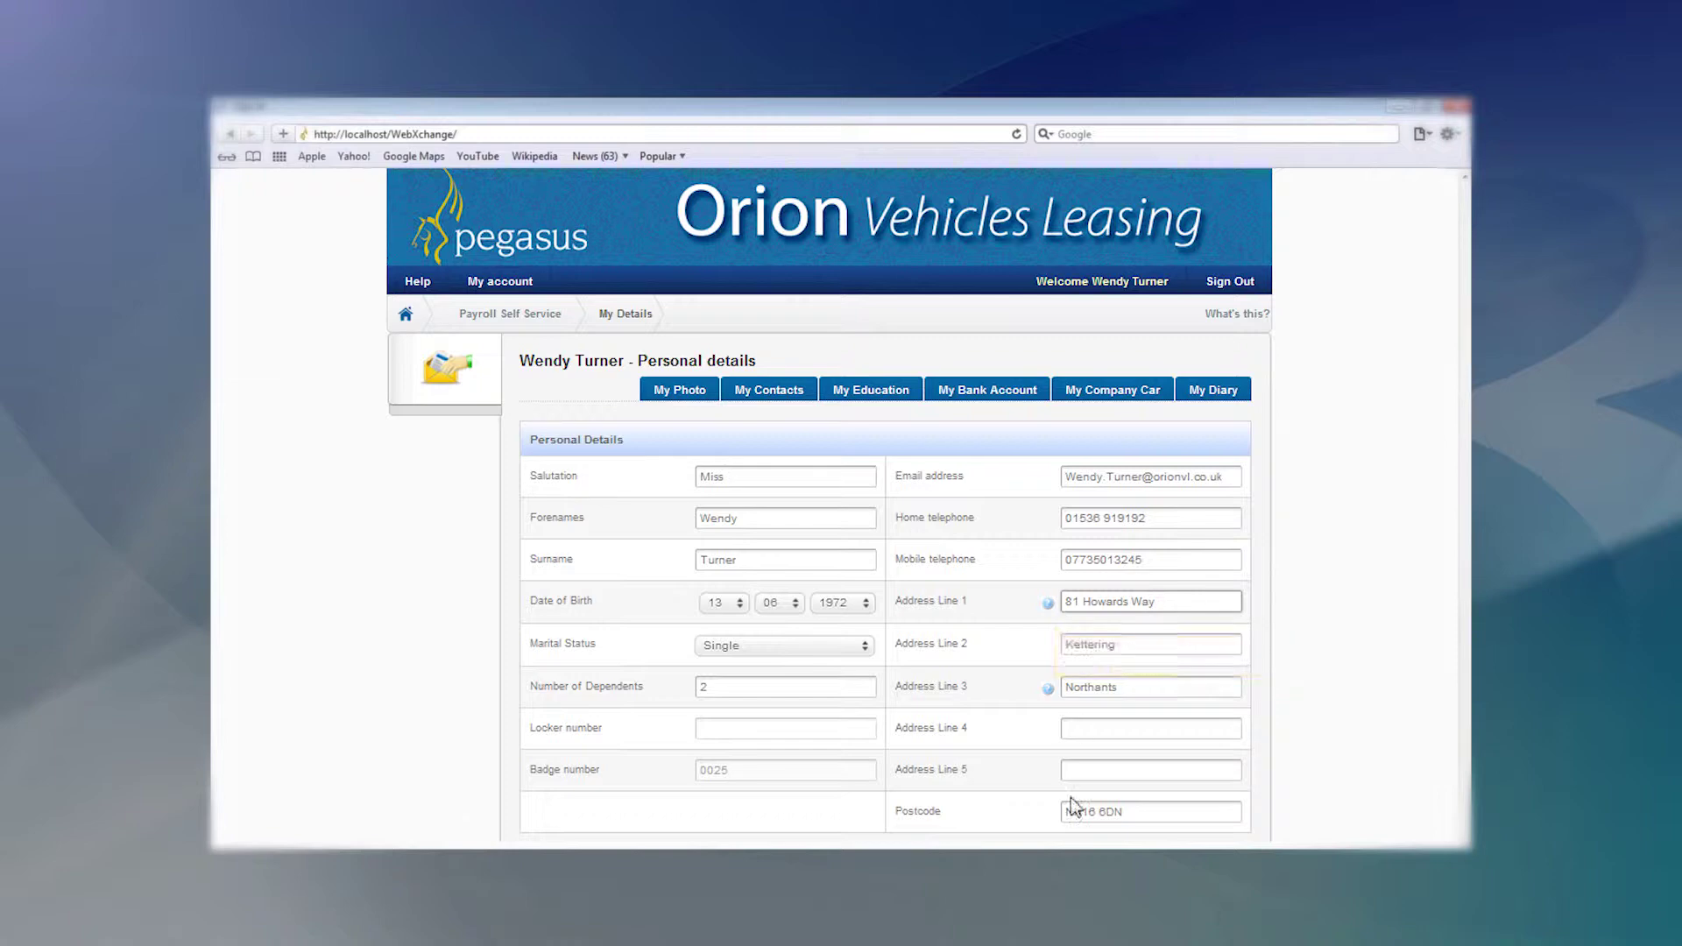
pyautogui.moveTo(1124, 814); pyautogui.dragTo(1103, 814)
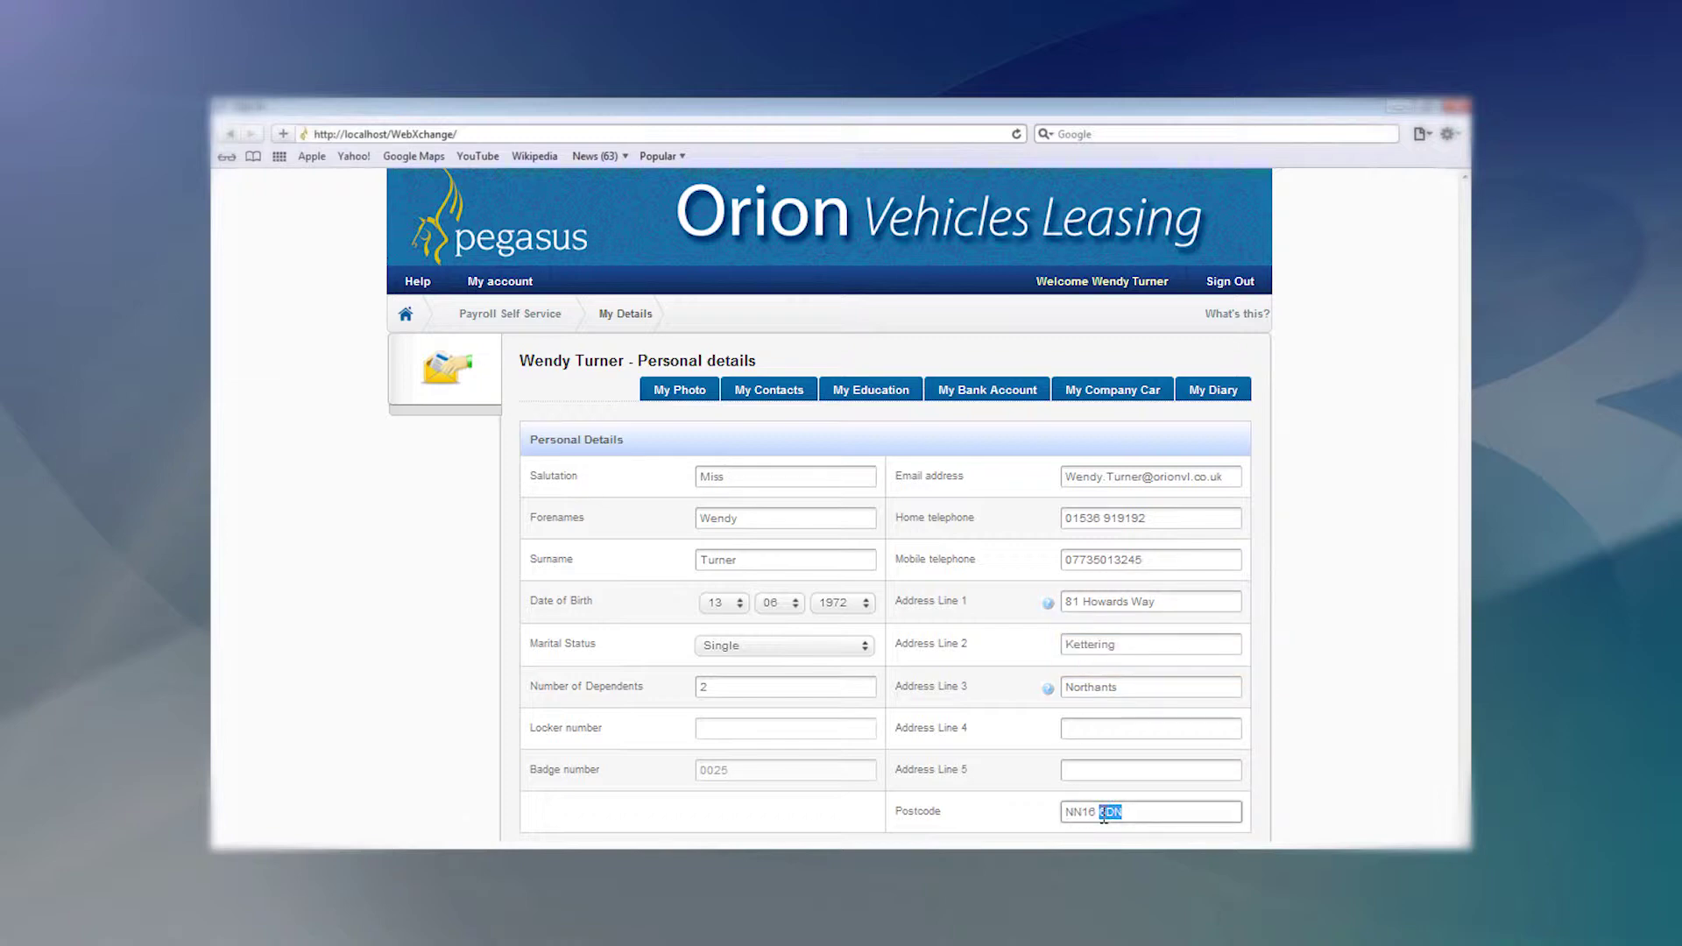
pyautogui.write('5RT')
pyautogui.scroll(-3, 1104, 813)
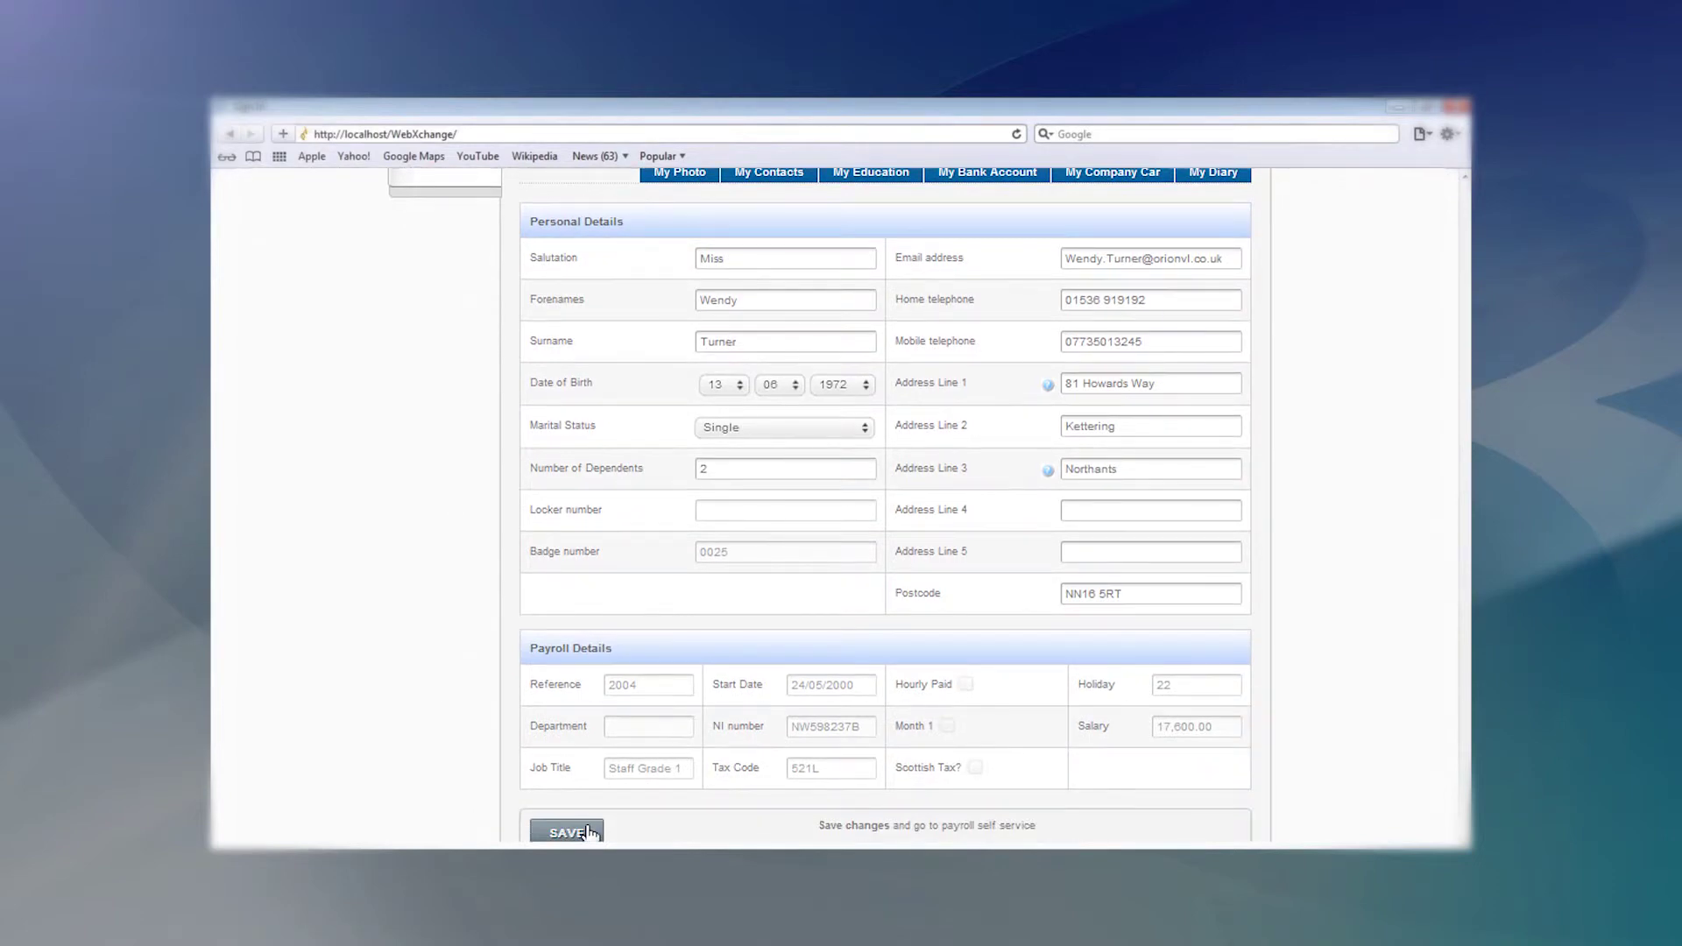
pyautogui.click(589, 831)
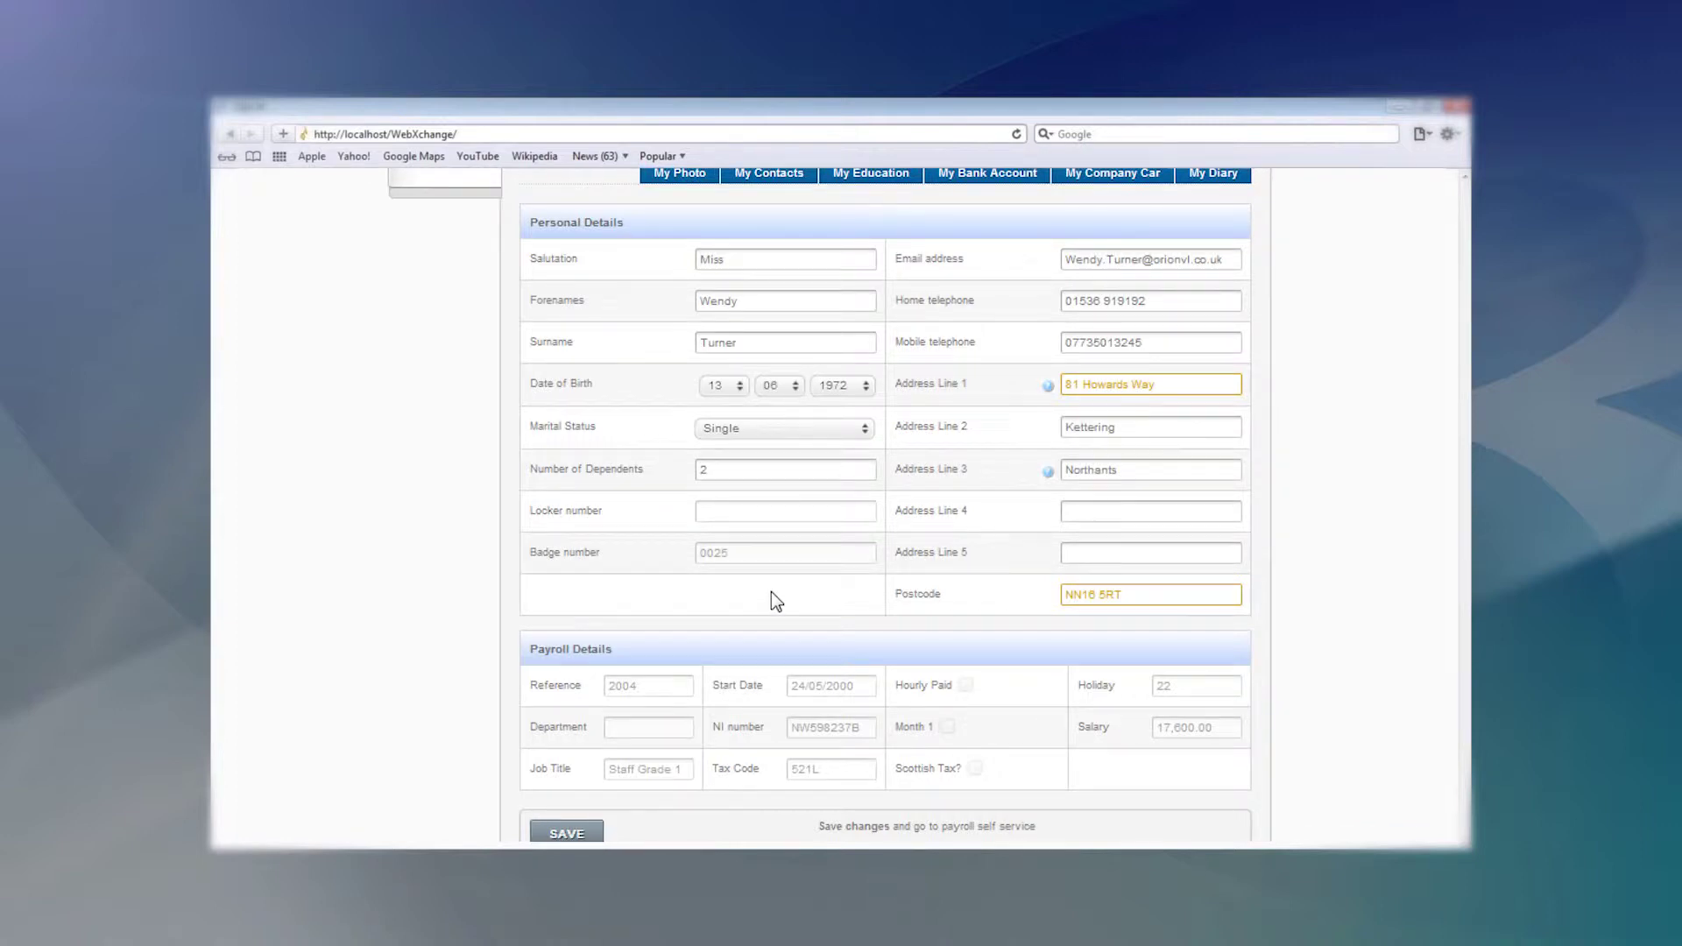
pyautogui.scroll(3, 826, 348)
pyautogui.scroll(5, 857, 296)
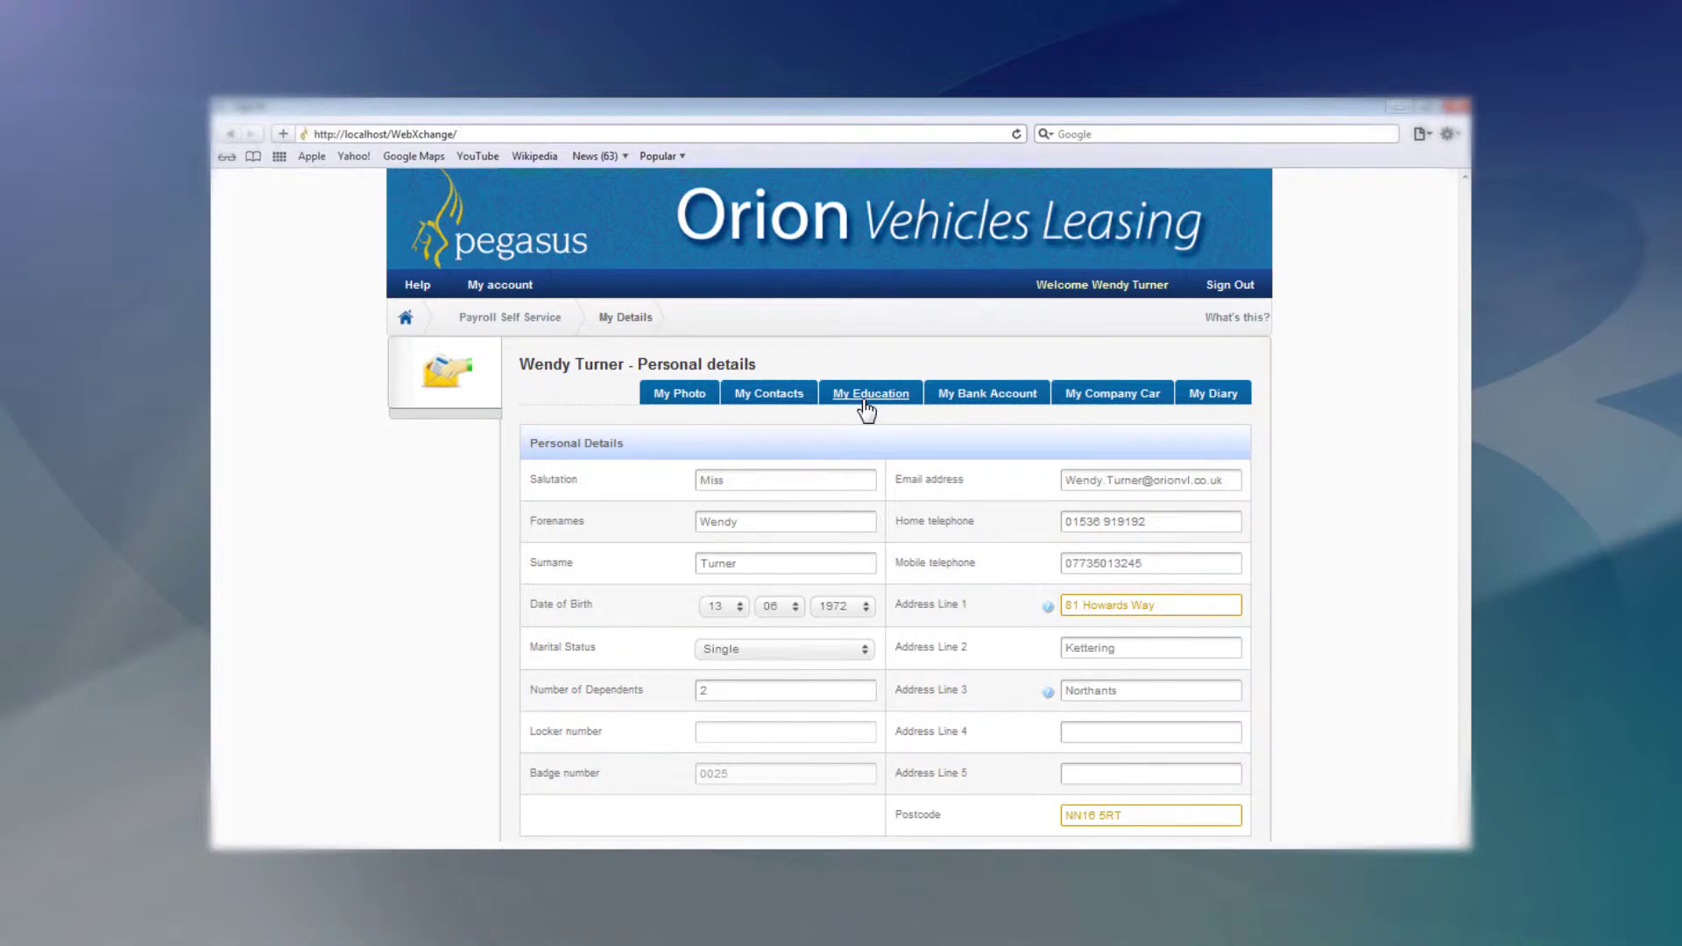
# Review the education details, selecting the Further Education Details text, then show the bank account details.
pyautogui.click(869, 395)
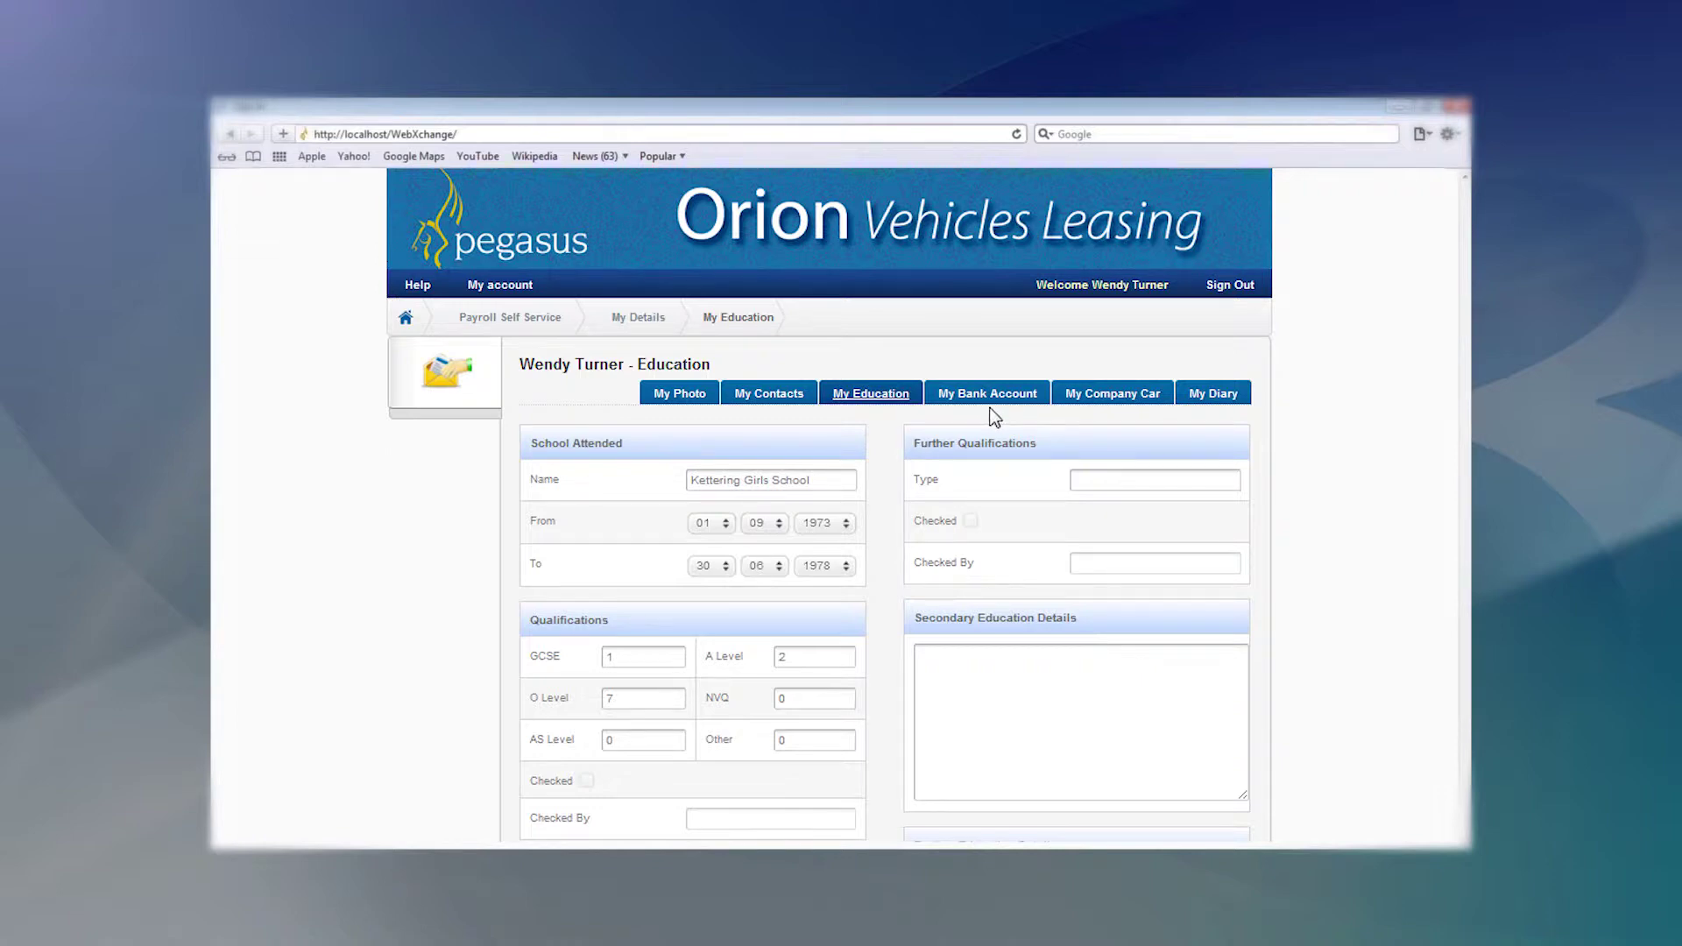
pyautogui.scroll(-2, 995, 487)
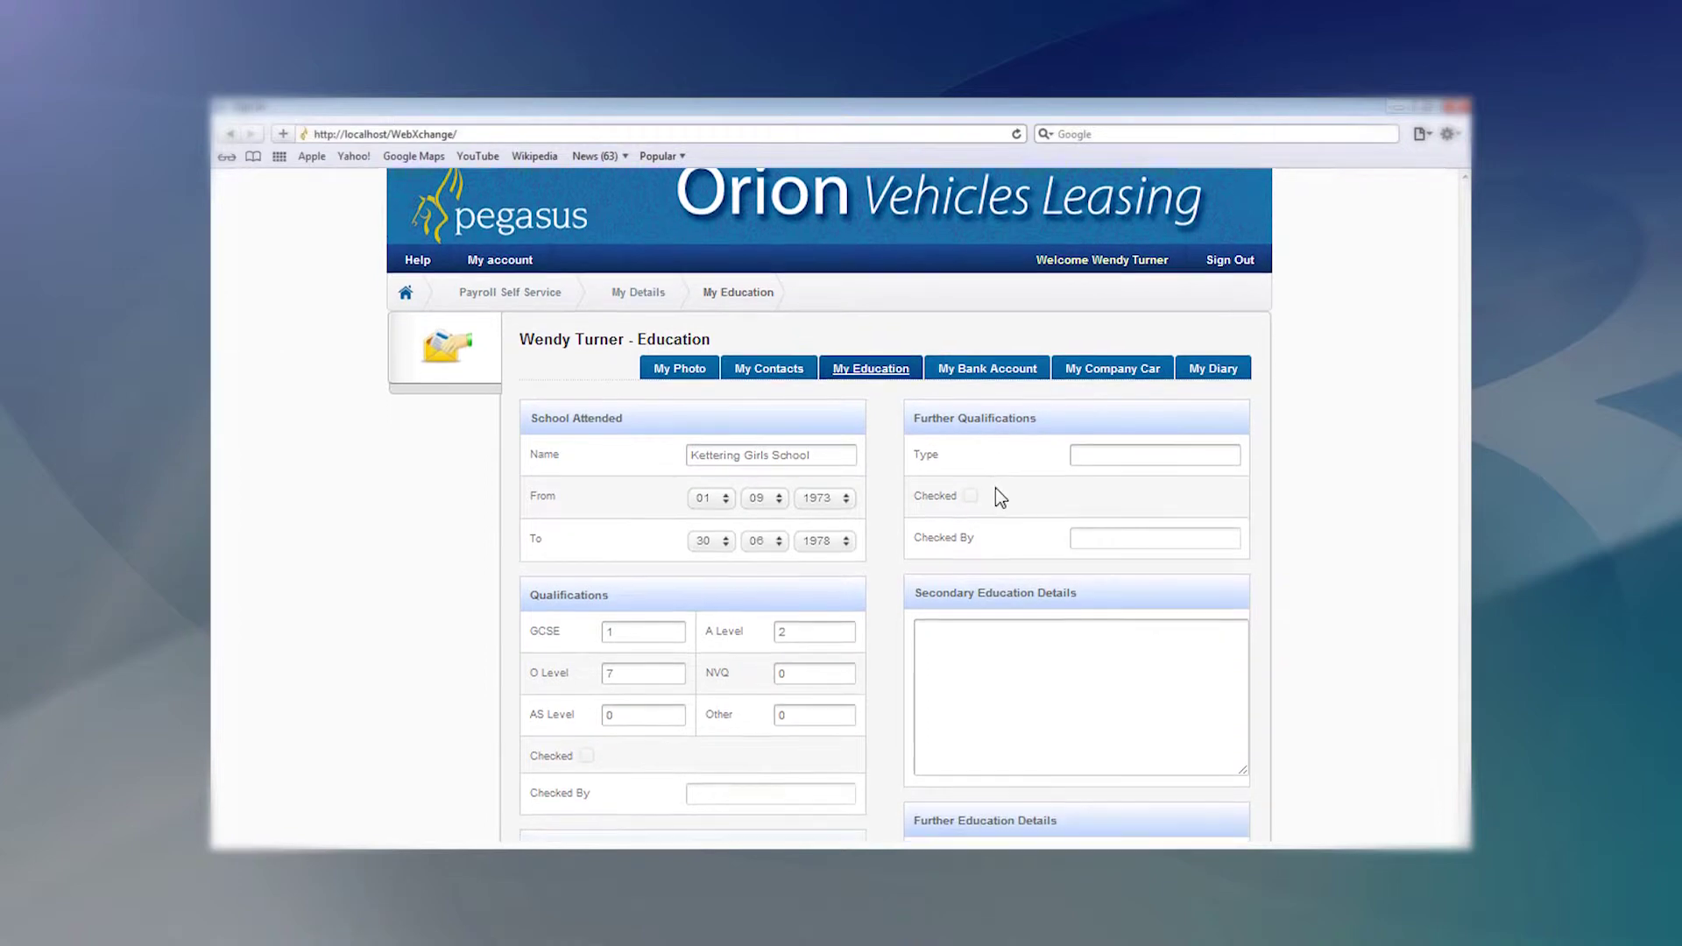
pyautogui.scroll(-2, 1004, 497)
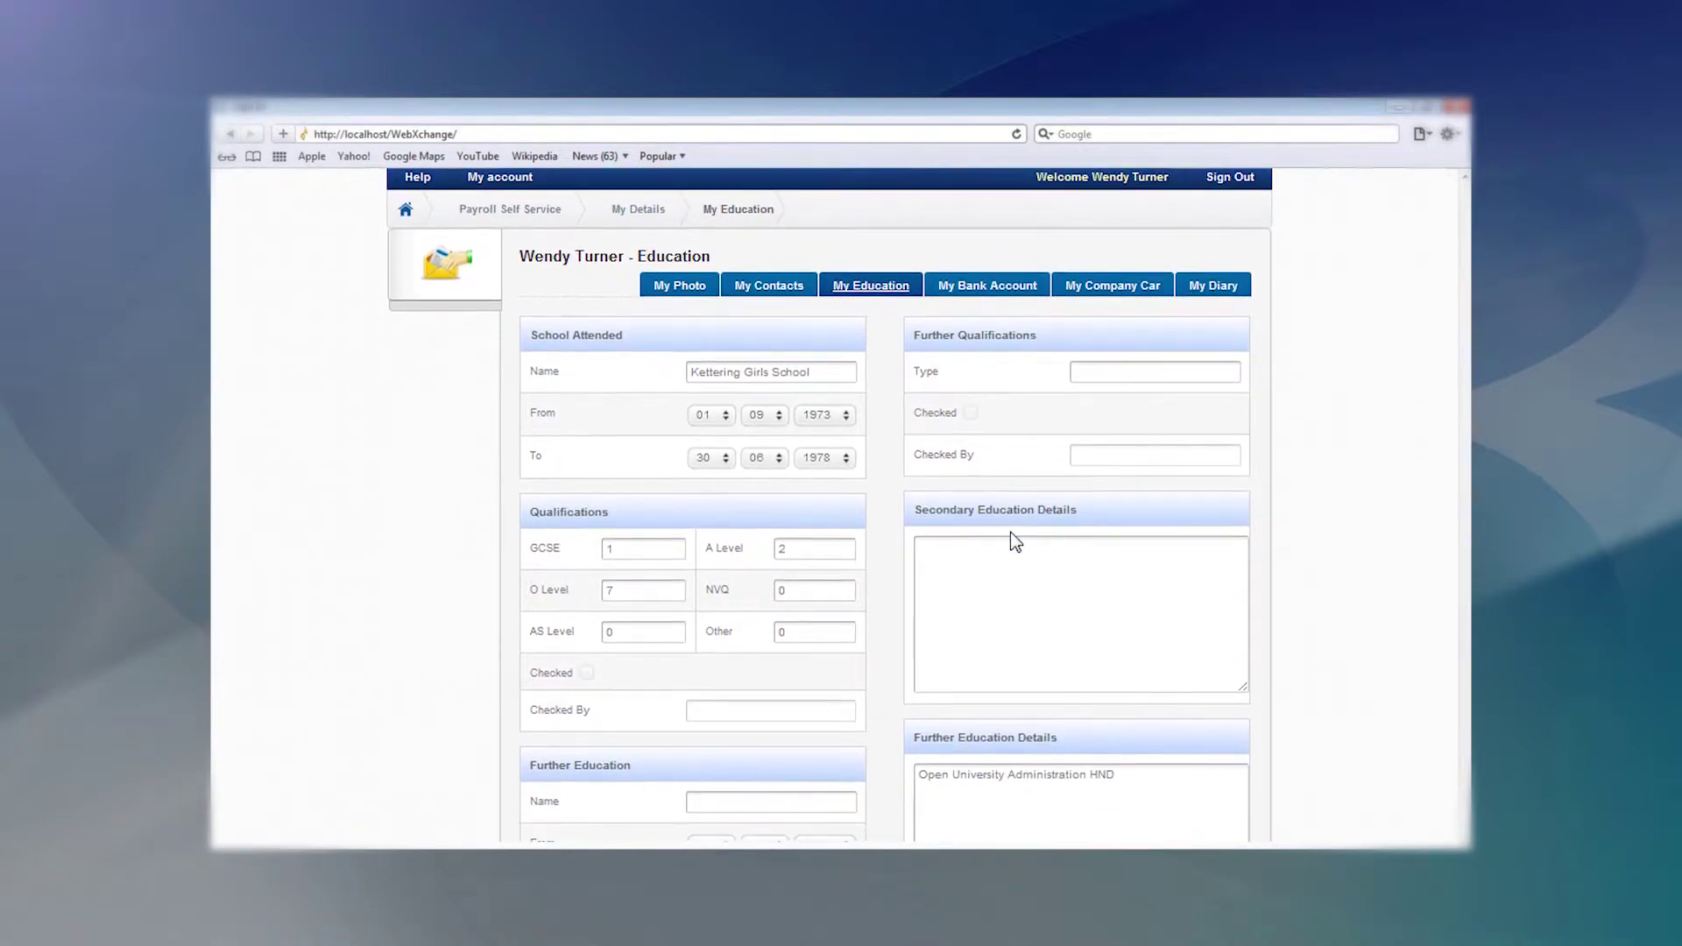
pyautogui.click(1129, 750)
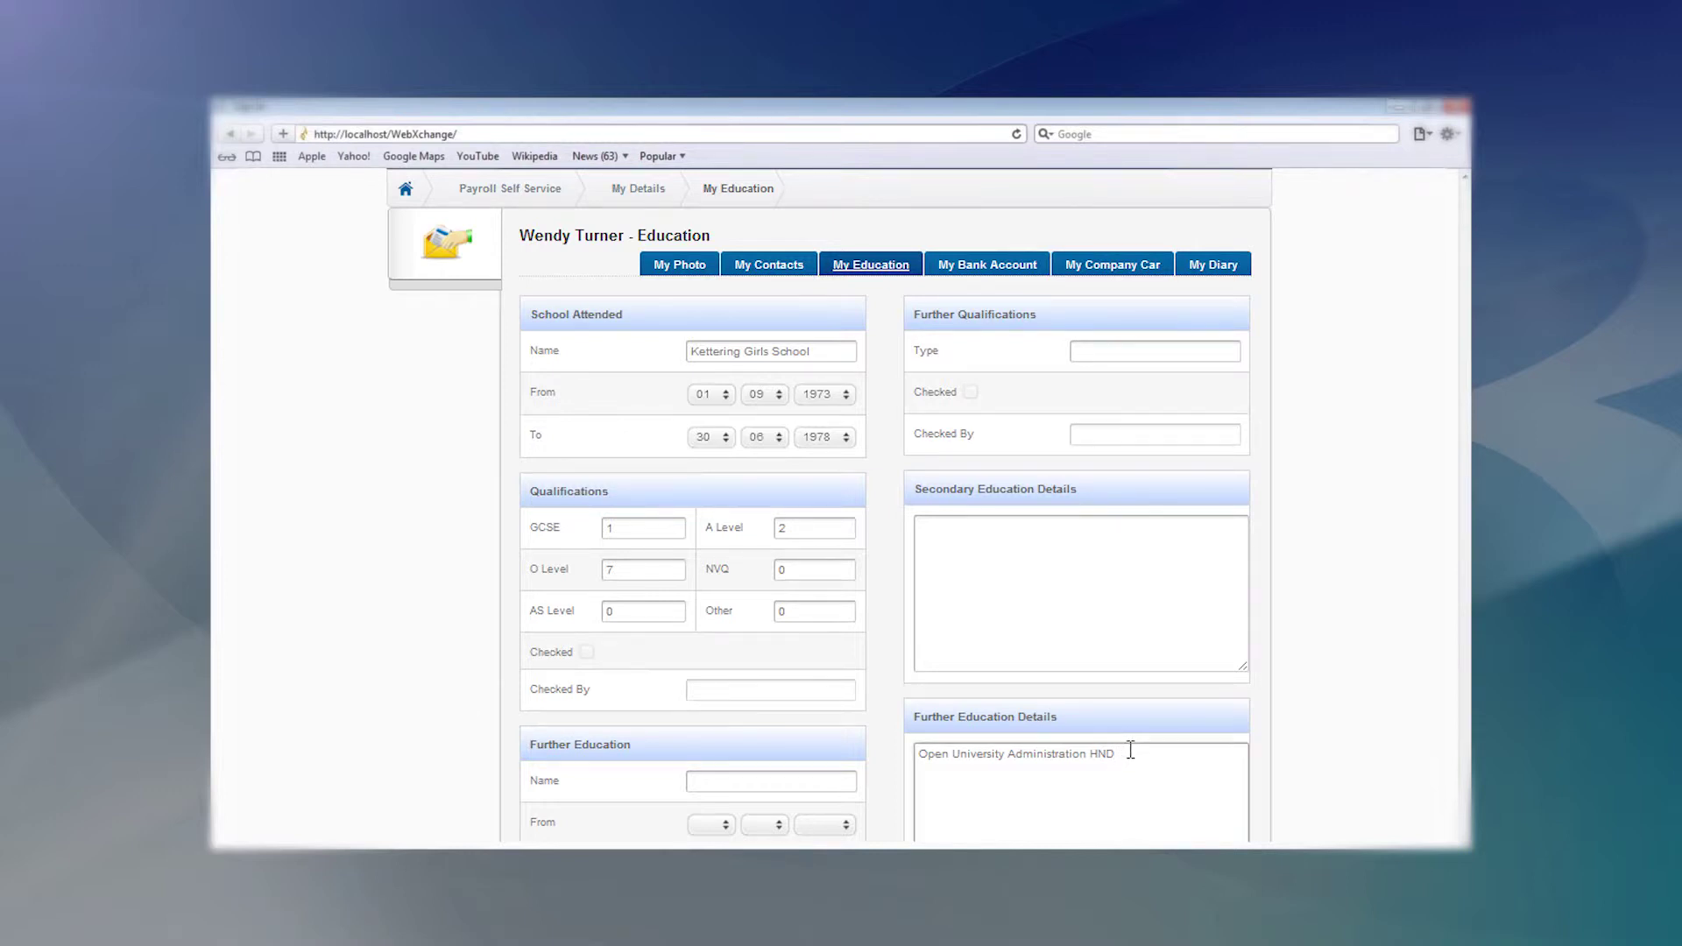
pyautogui.moveTo(1130, 749); pyautogui.dragTo(918, 755)
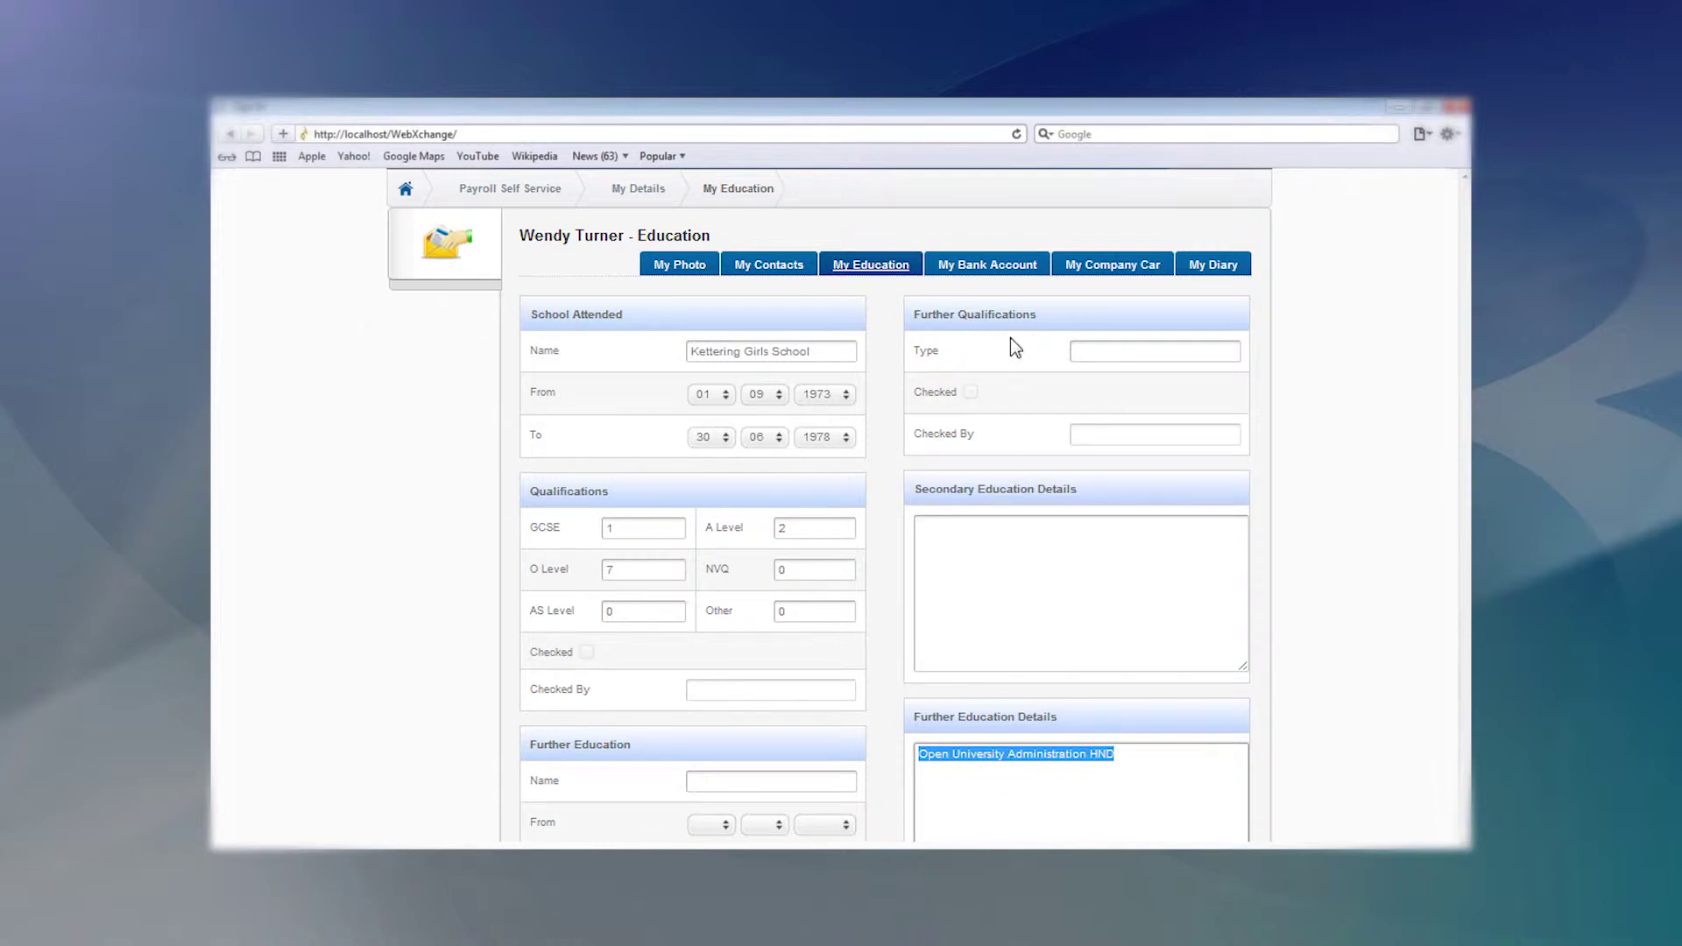
pyautogui.click(994, 279)
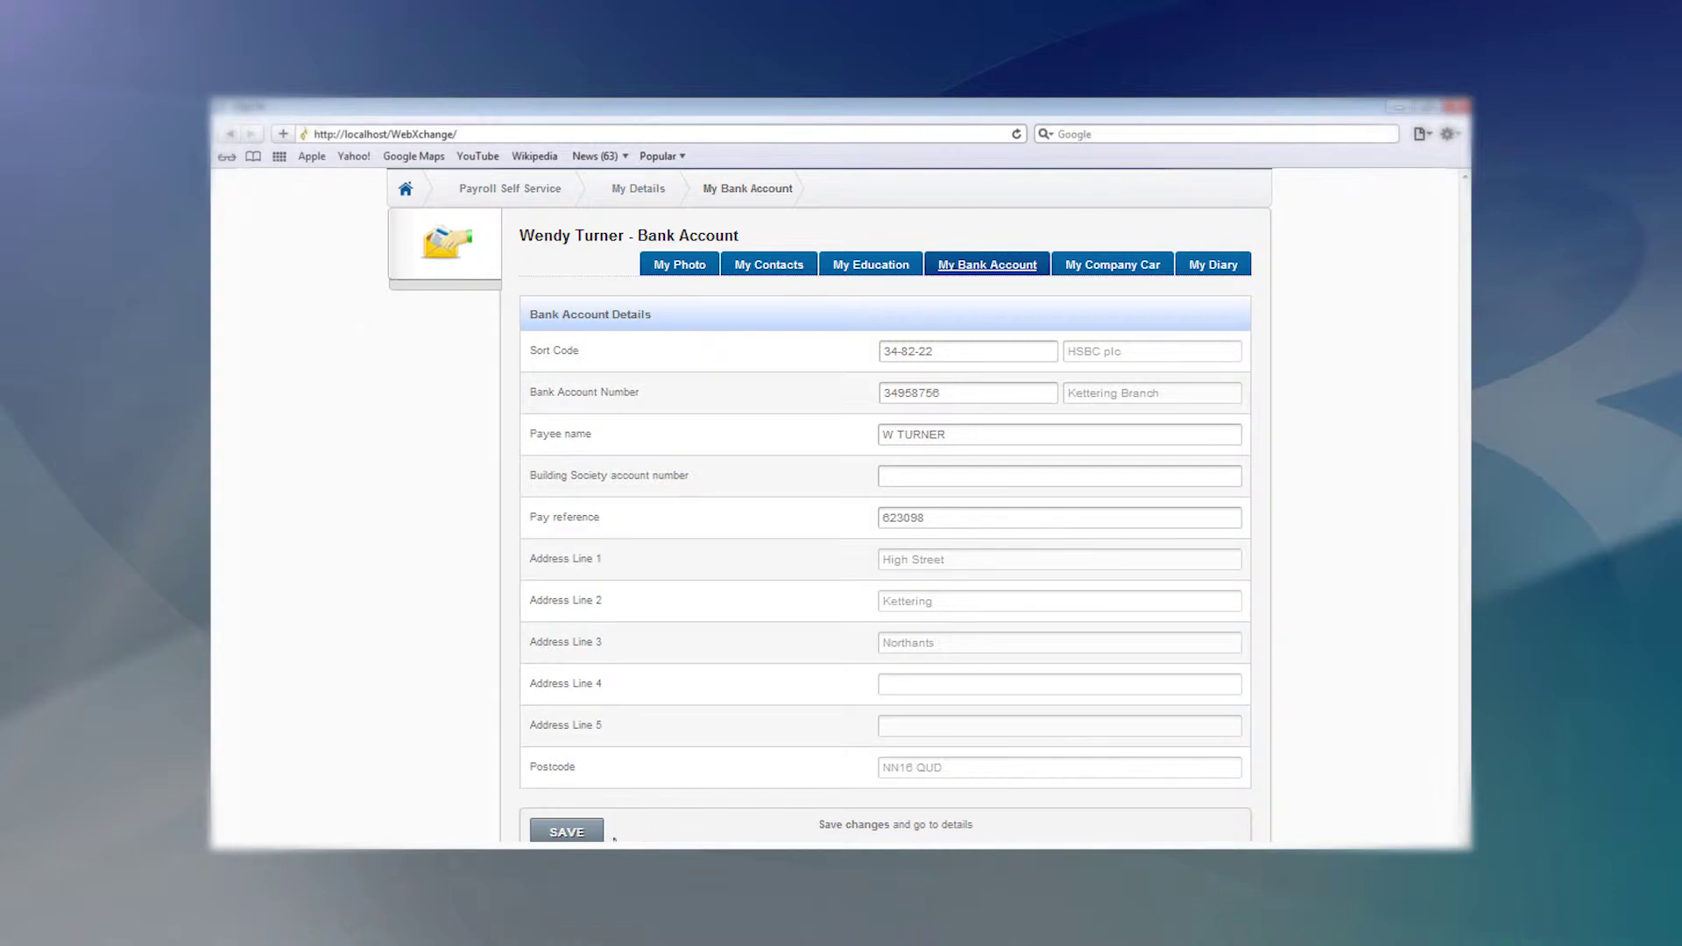
# Save the bank account details and open the My Diary absence and holiday page.
pyautogui.click(567, 831)
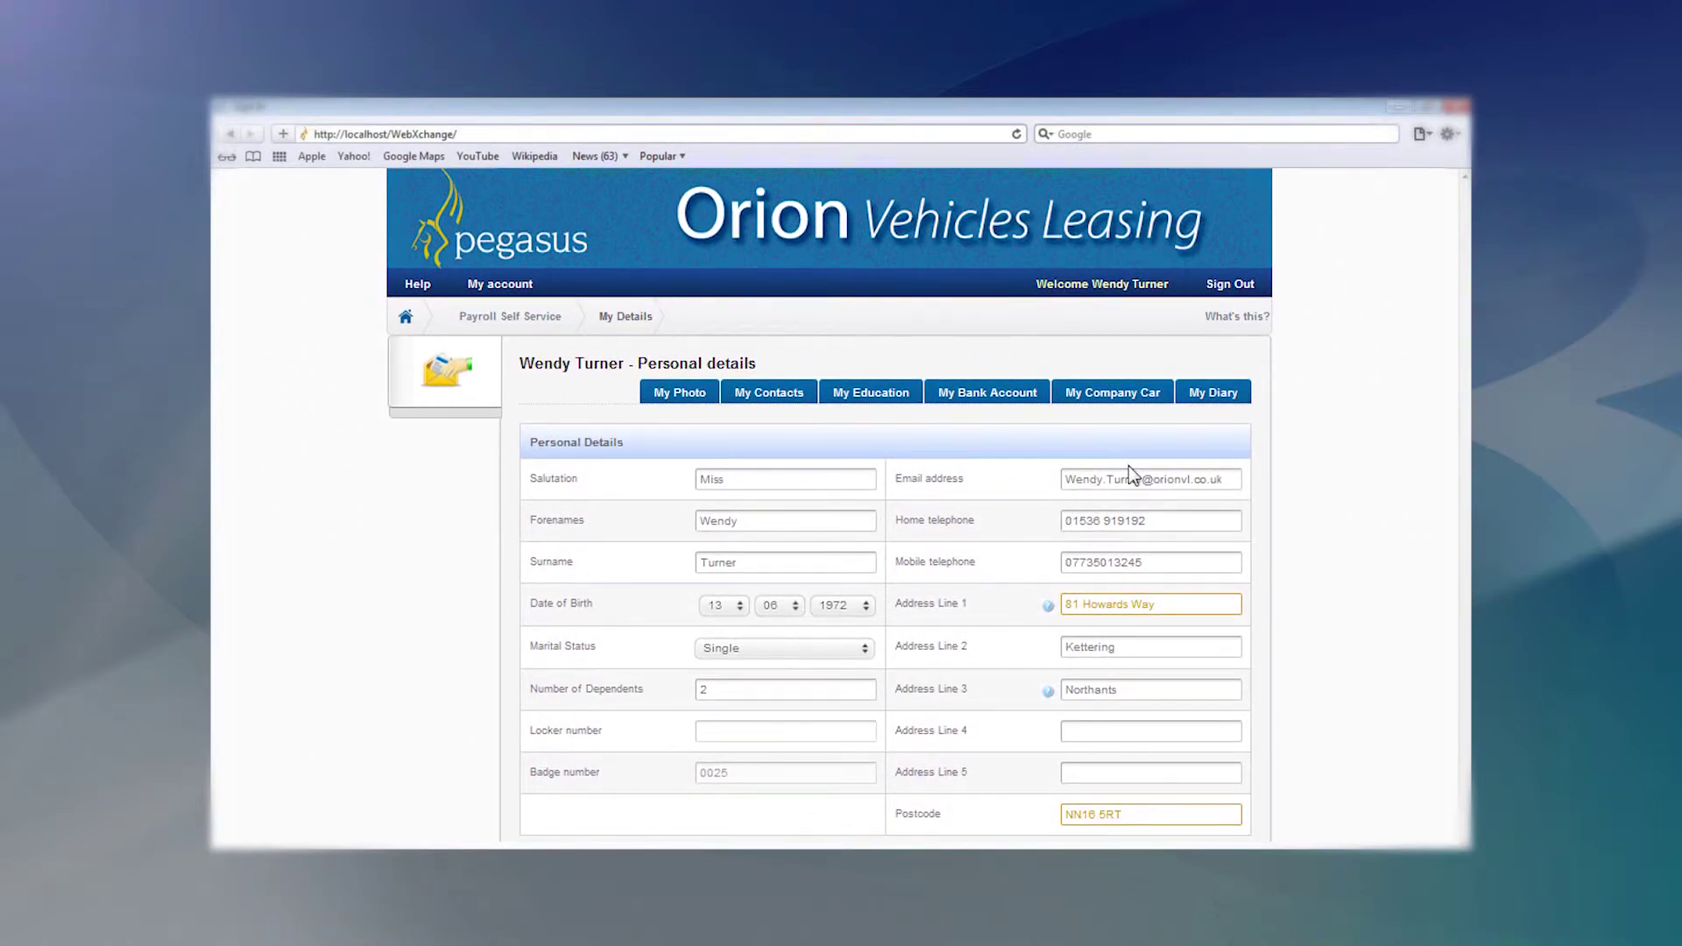
pyautogui.click(1214, 393)
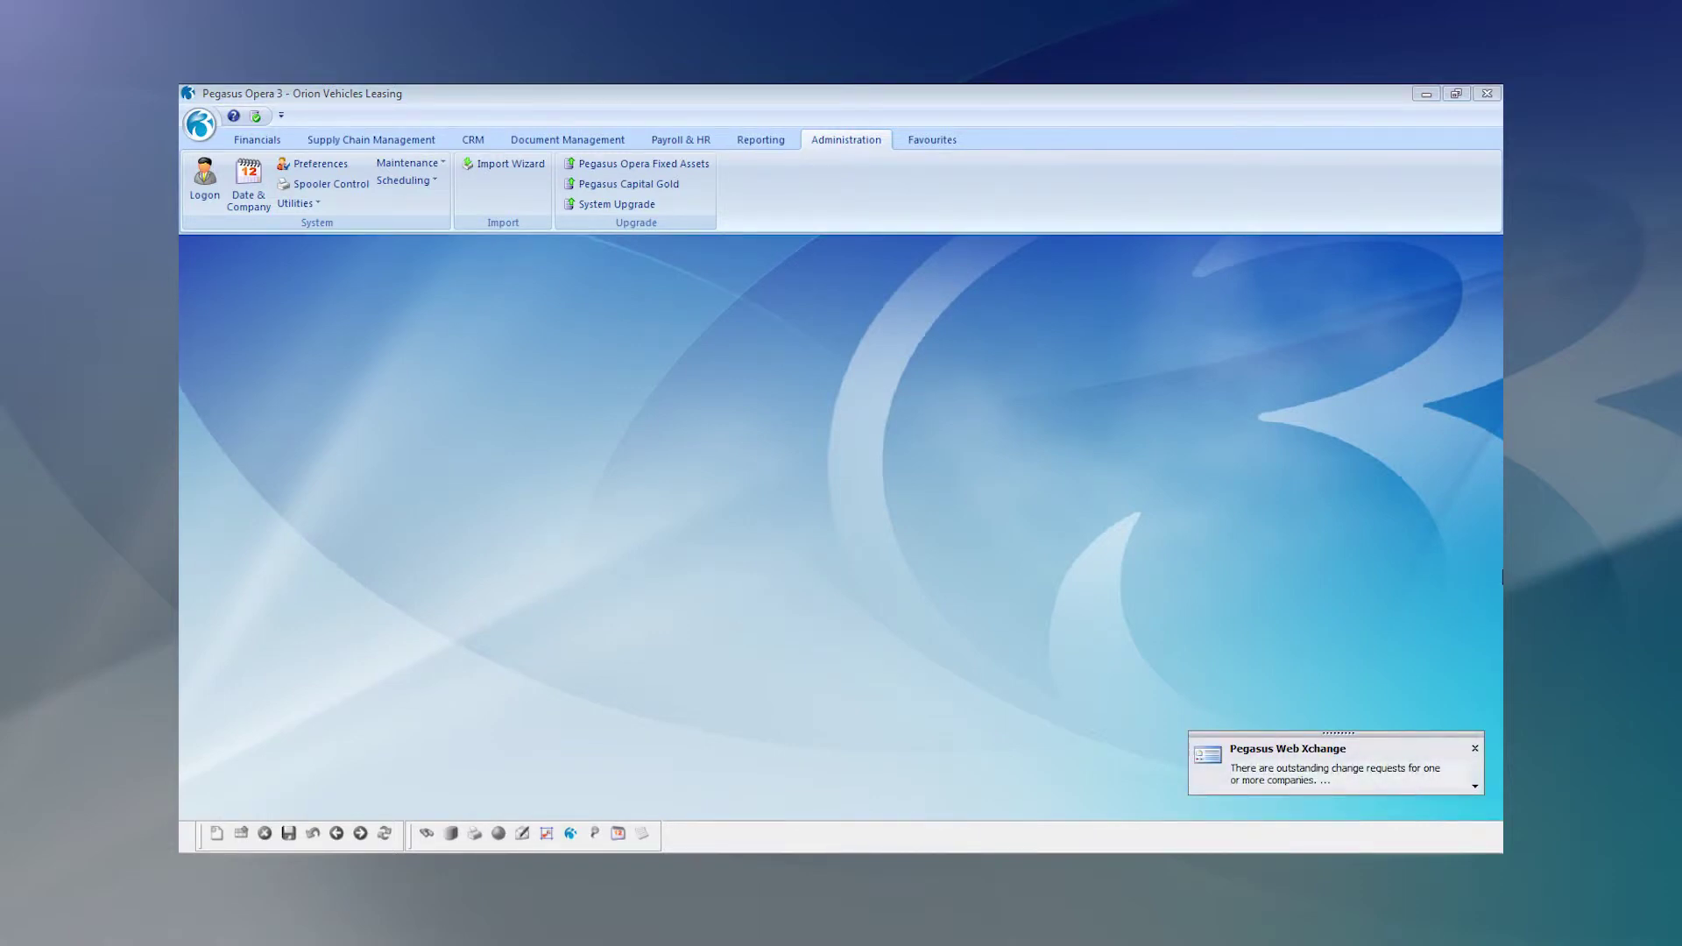
# Mark change requests 1, 3 and 5 for import, reject 2, 4, 6 and 7, and run the import.
pyautogui.click(1477, 749)
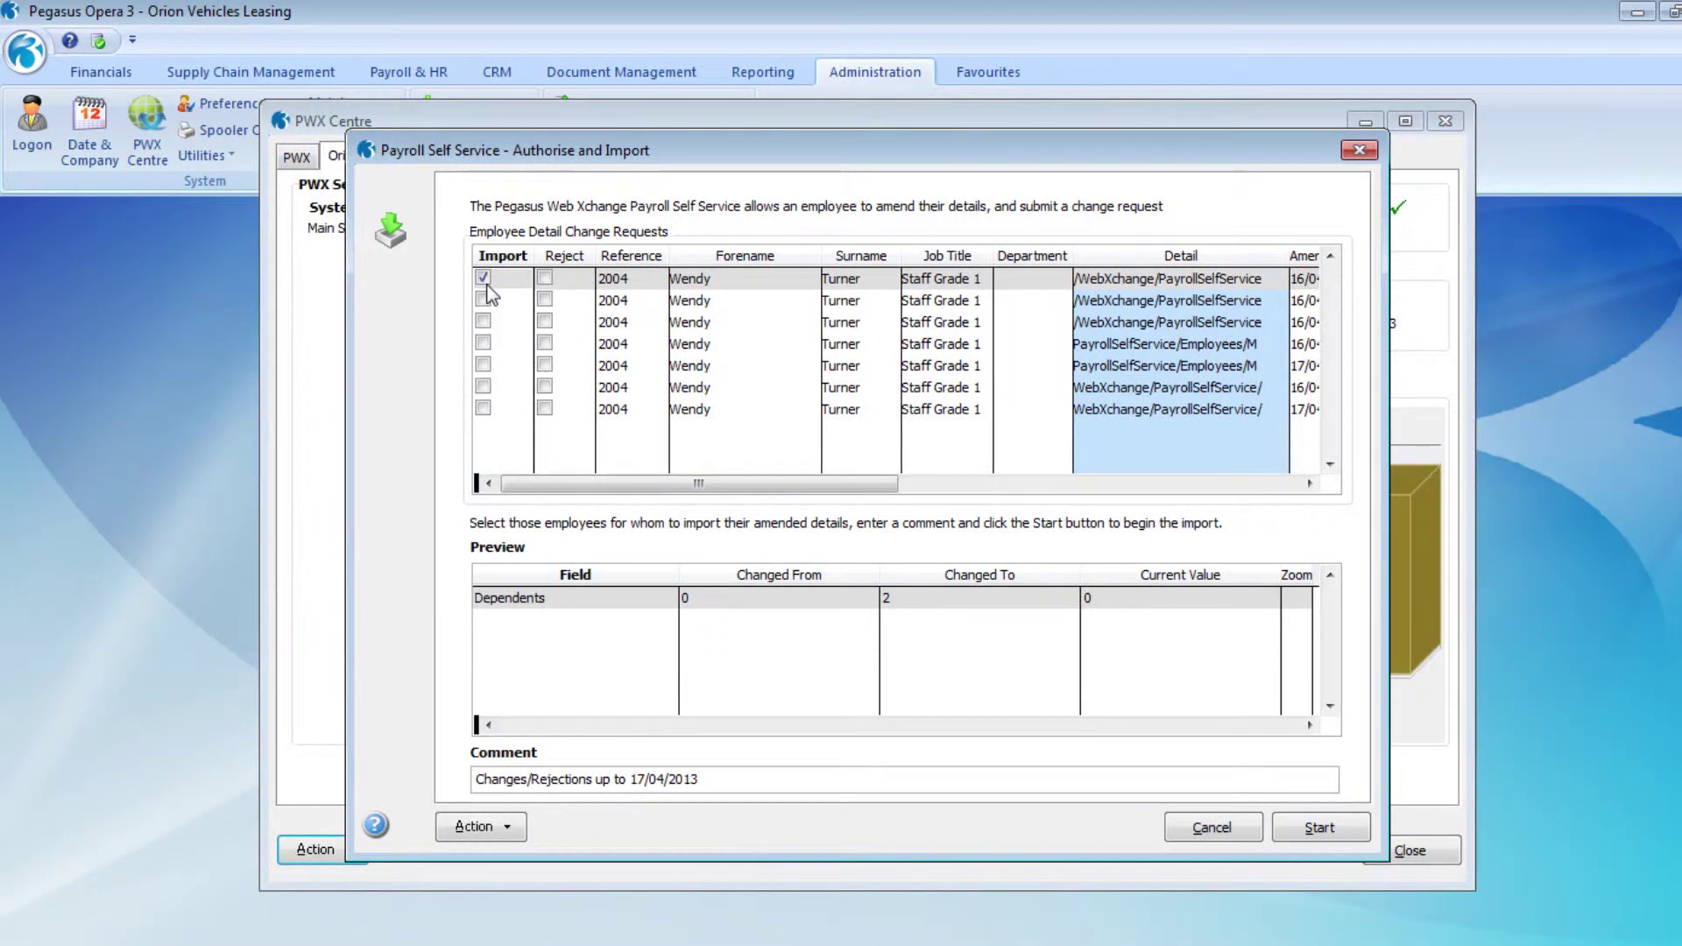
pyautogui.click(544, 300)
pyautogui.click(483, 322)
pyautogui.click(544, 344)
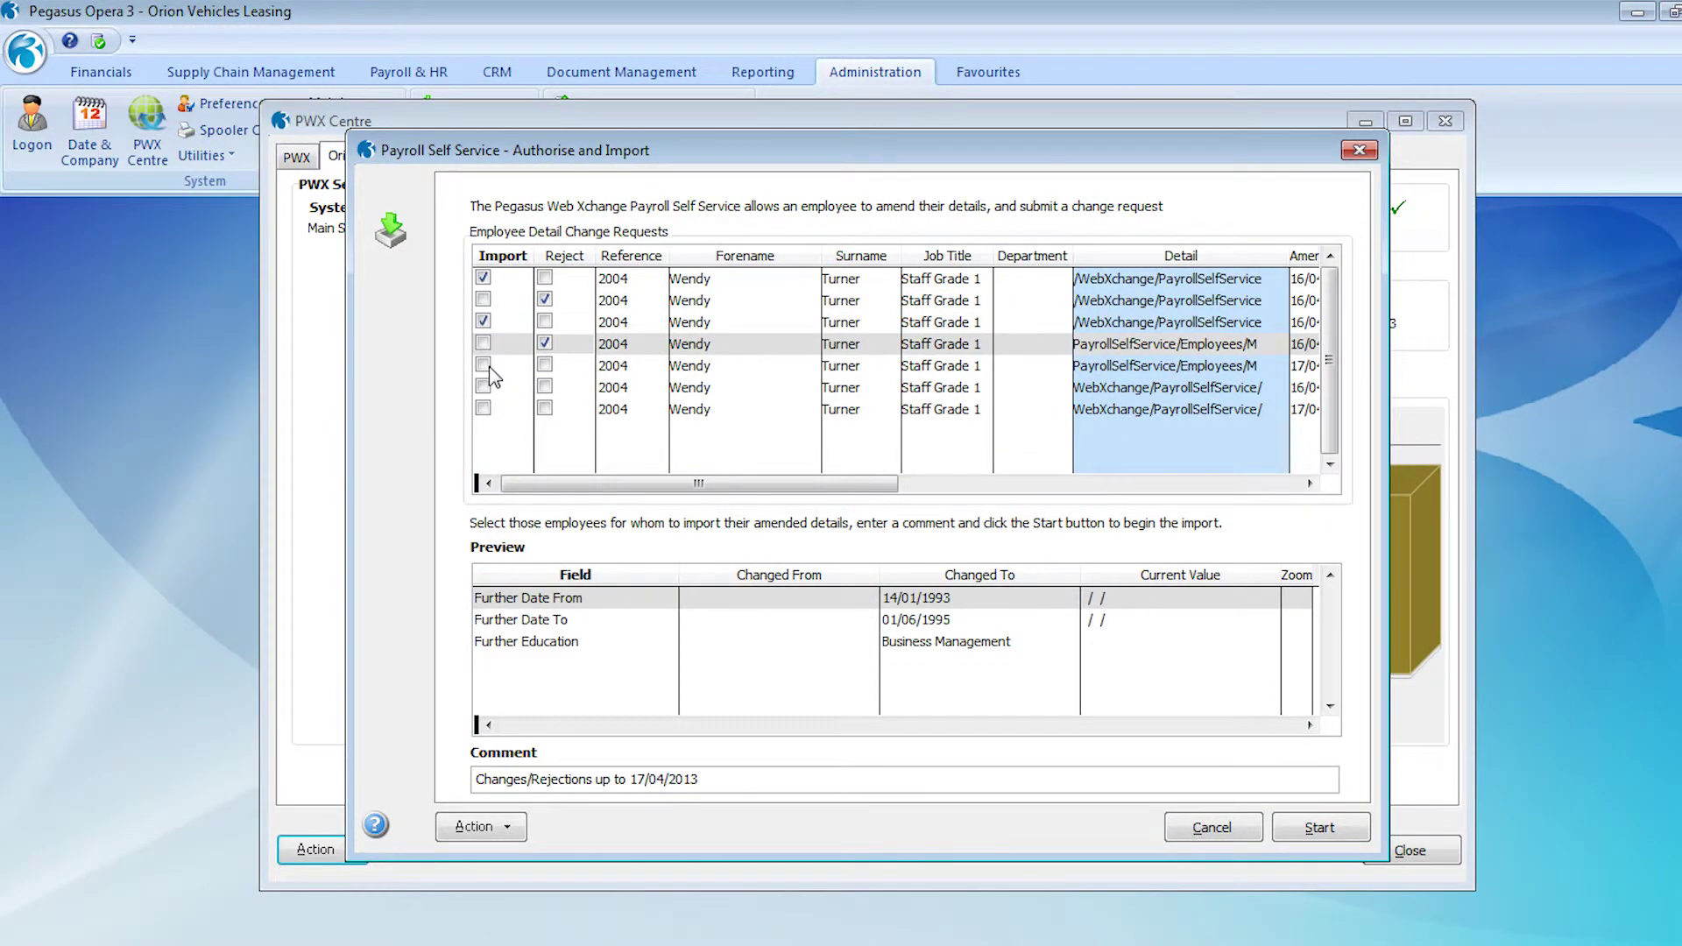
pyautogui.click(484, 365)
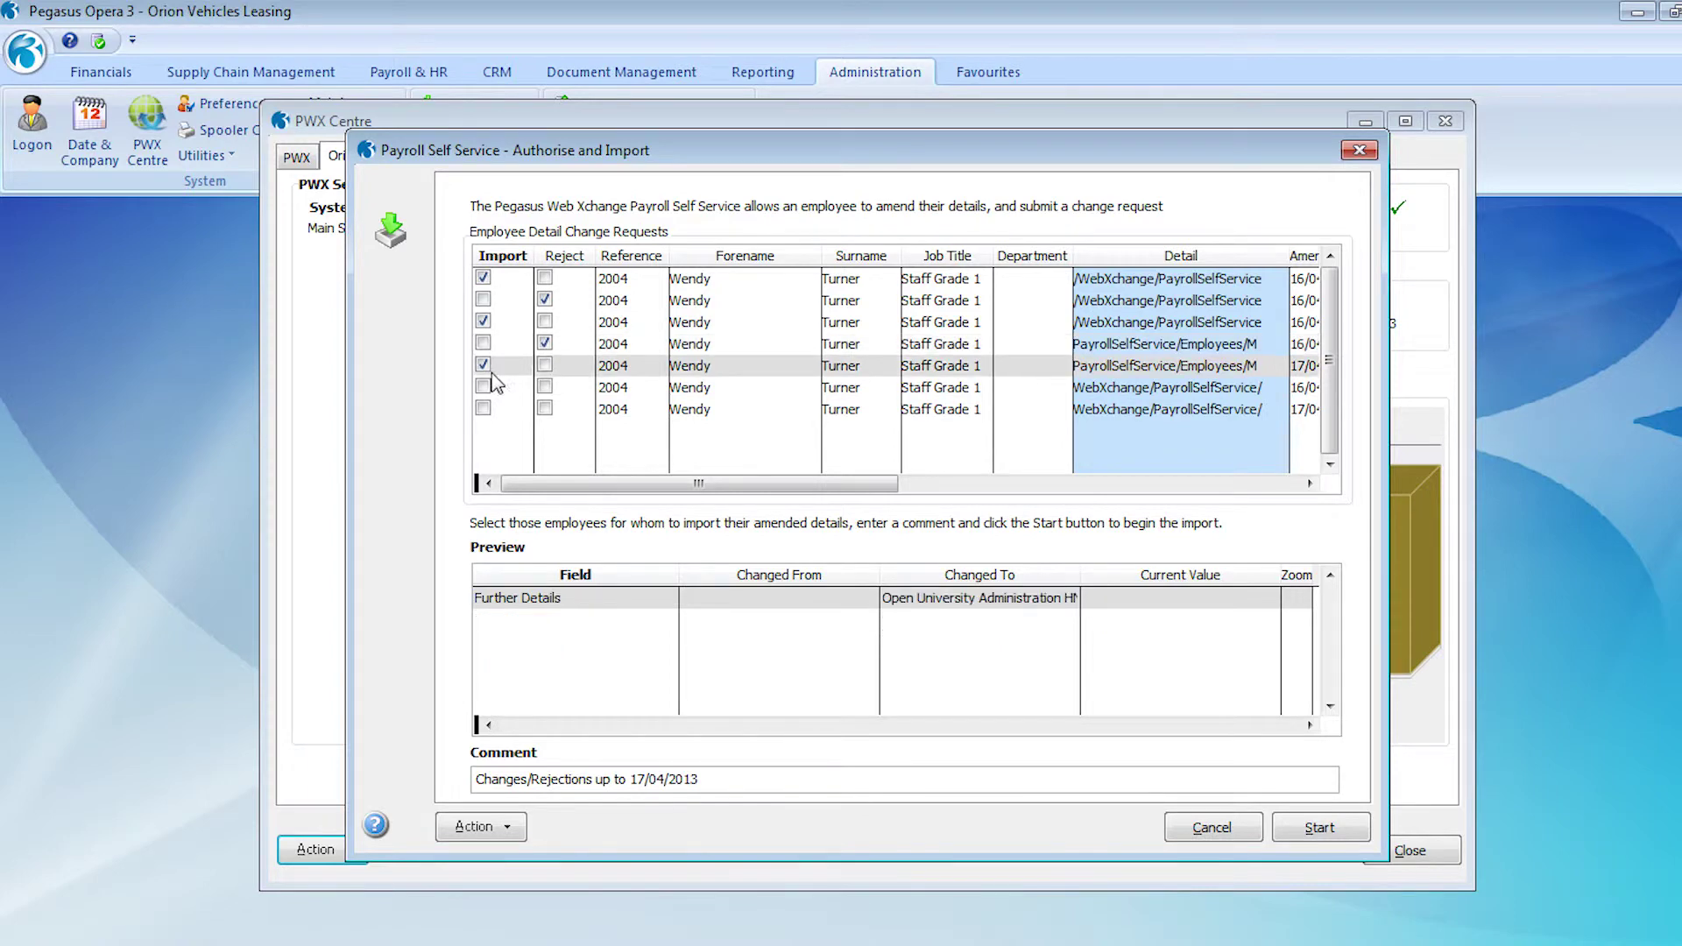
pyautogui.click(544, 388)
pyautogui.click(545, 409)
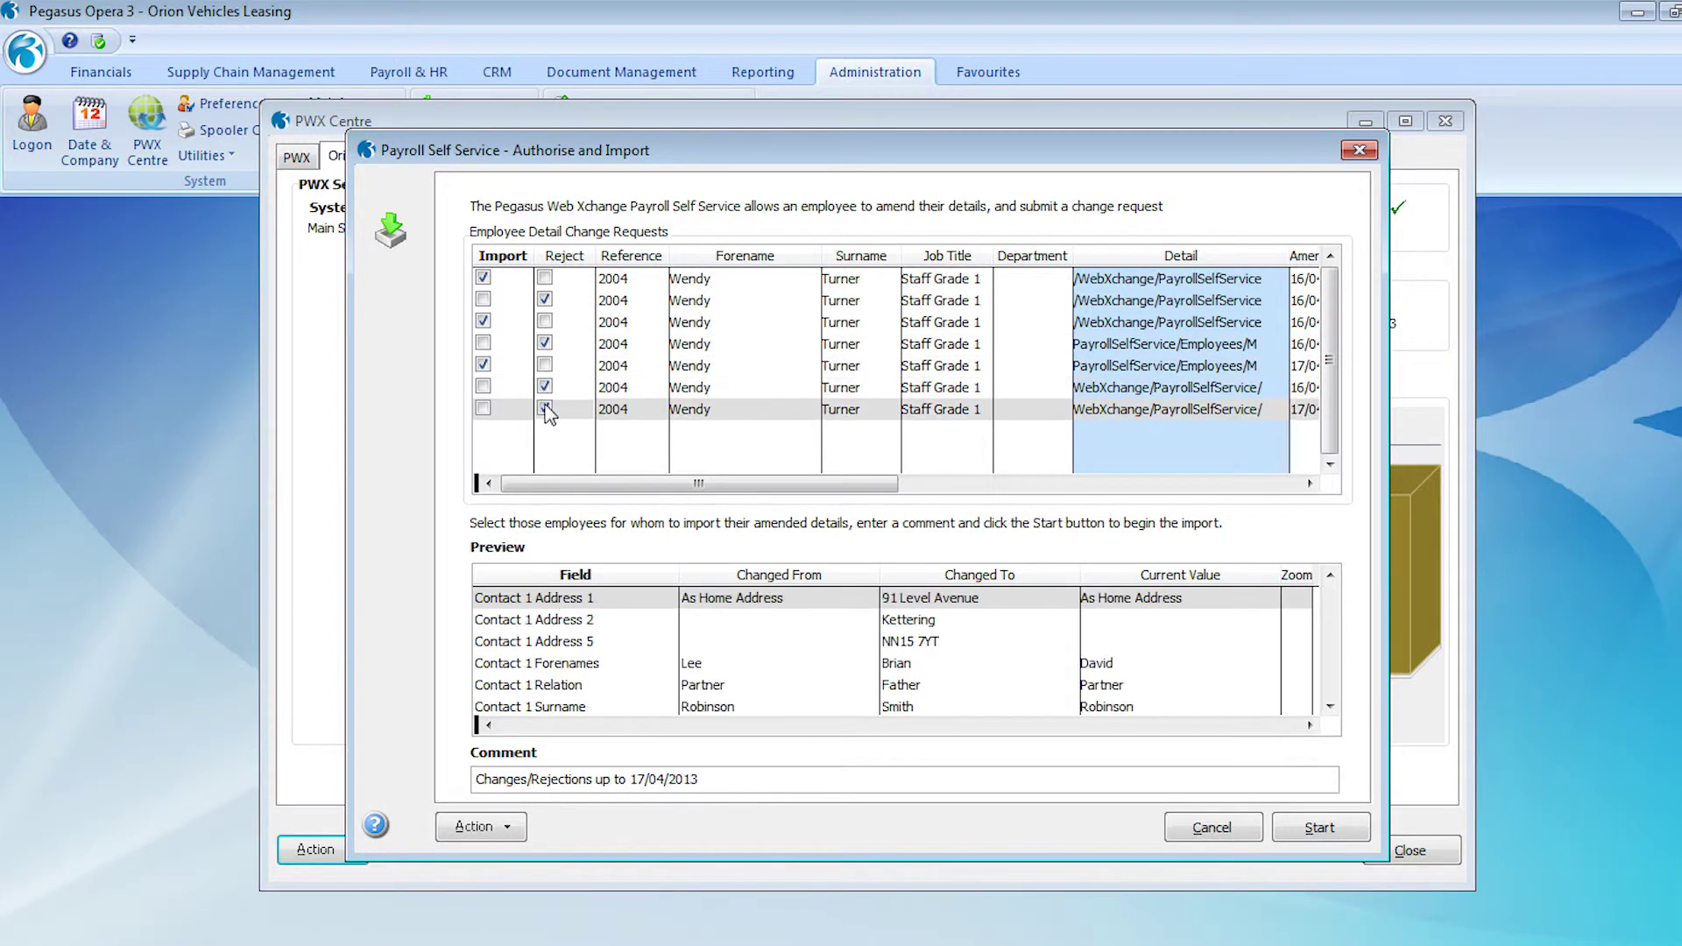
pyautogui.click(1306, 837)
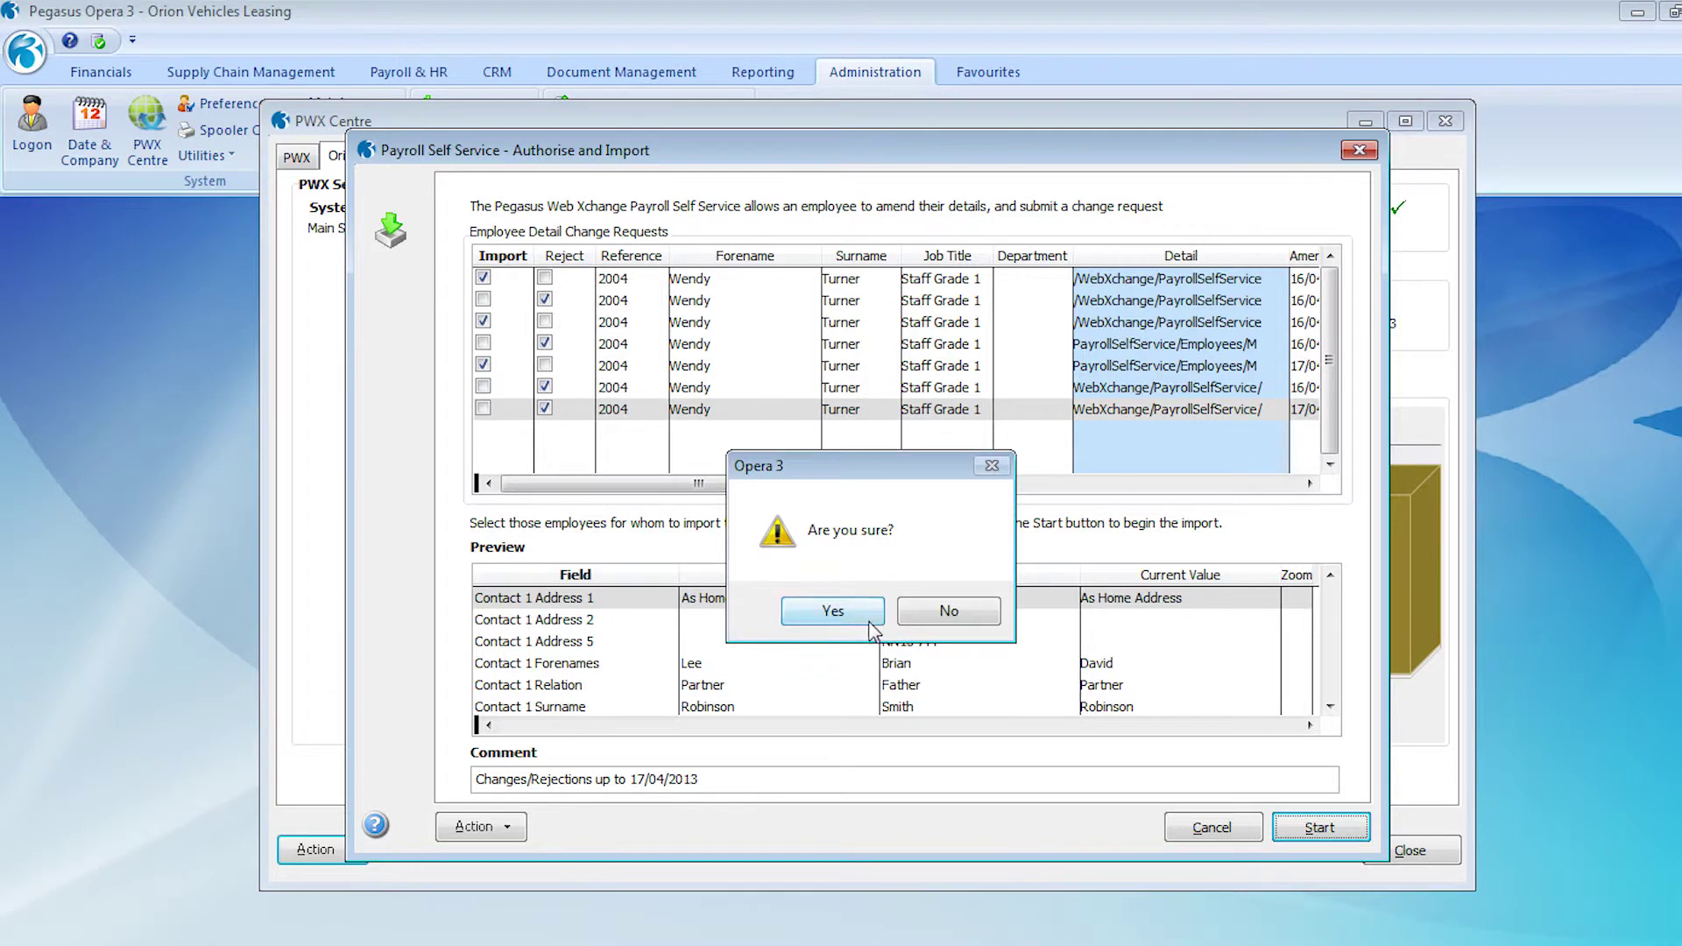
pyautogui.click(867, 618)
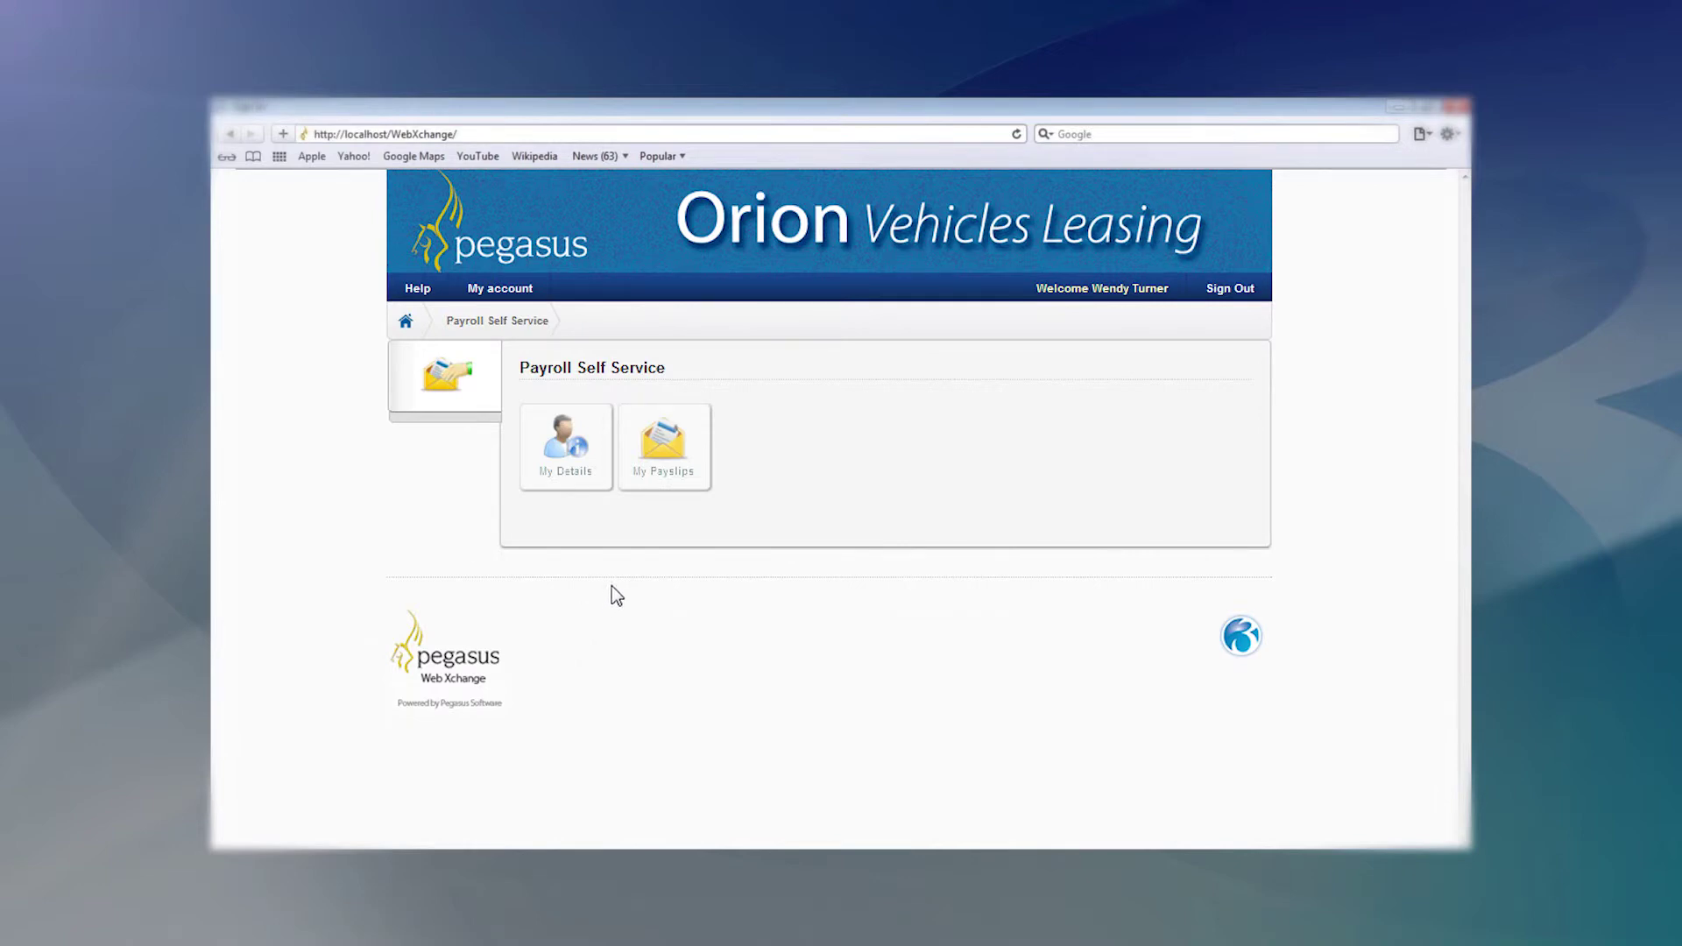
# View the current payslip, then the 31/01/2013 and 31/10/2012 payslips from the previous payslips list.
pyautogui.click(664, 447)
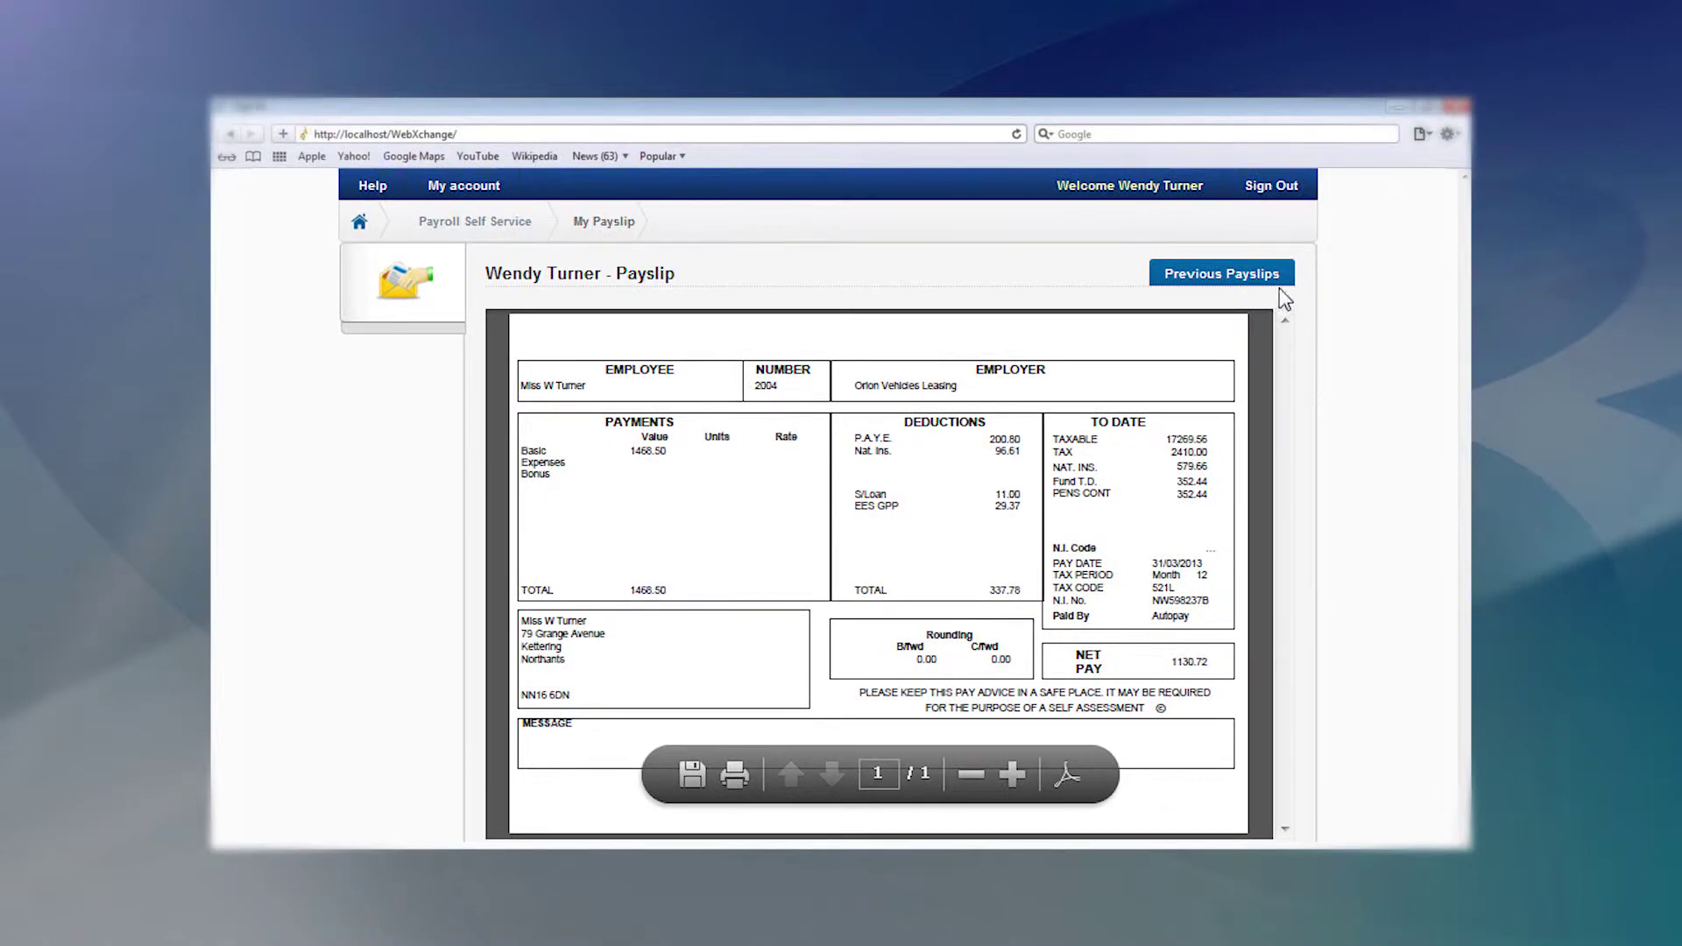
pyautogui.click(1265, 290)
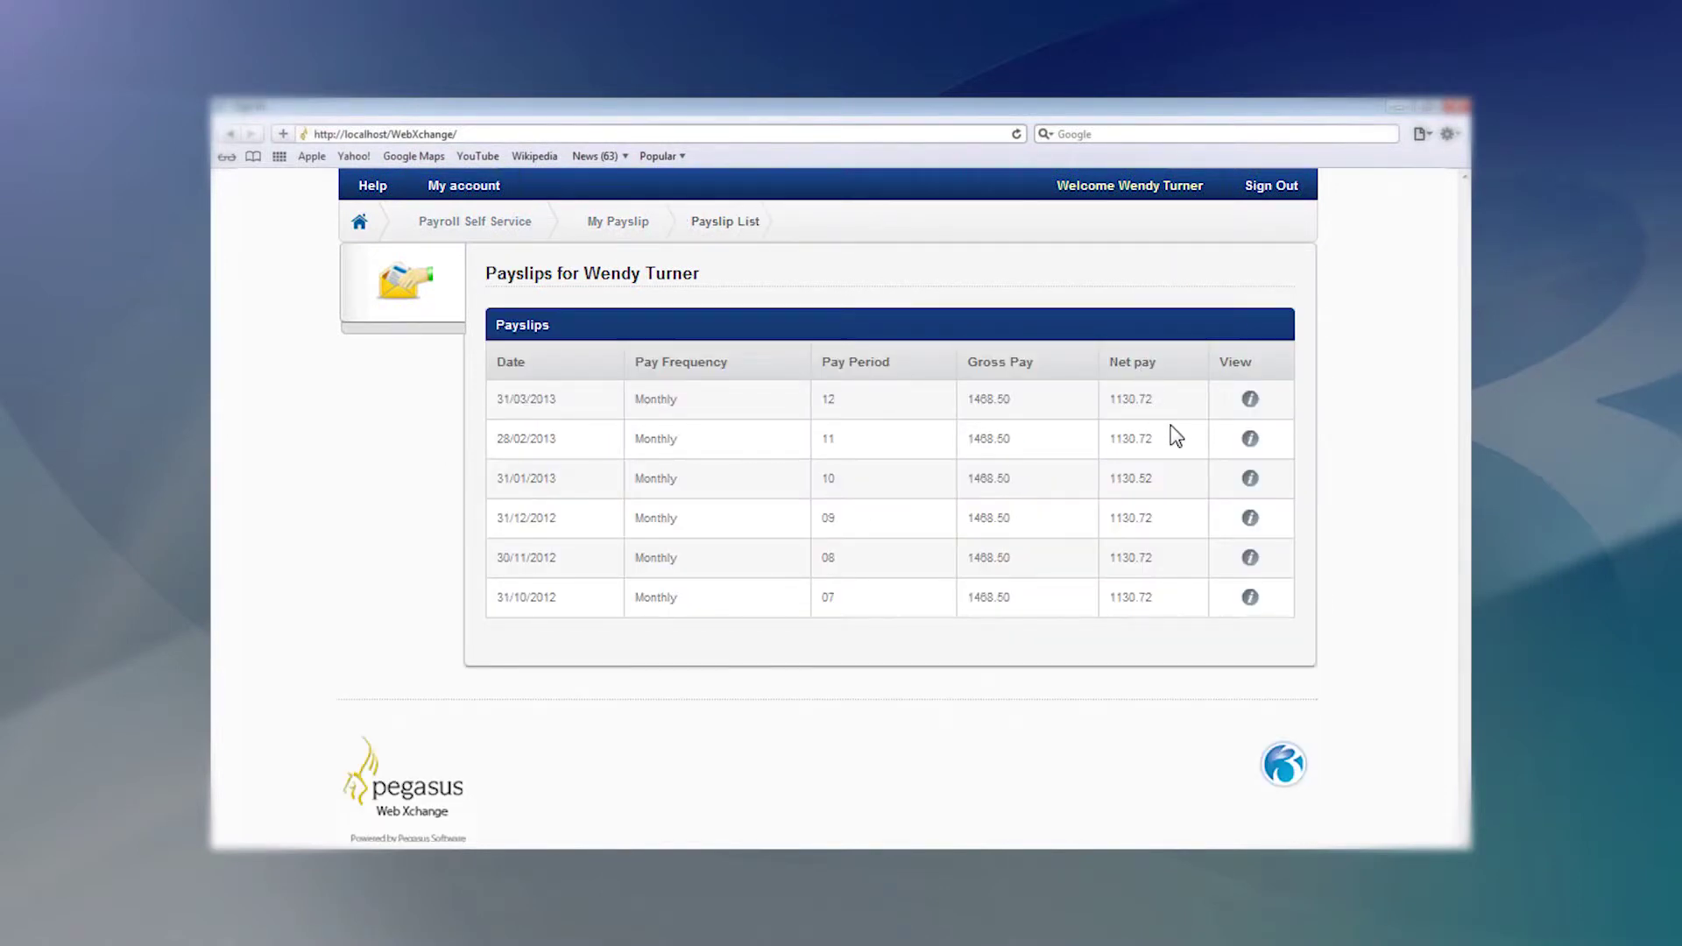
pyautogui.click(1250, 480)
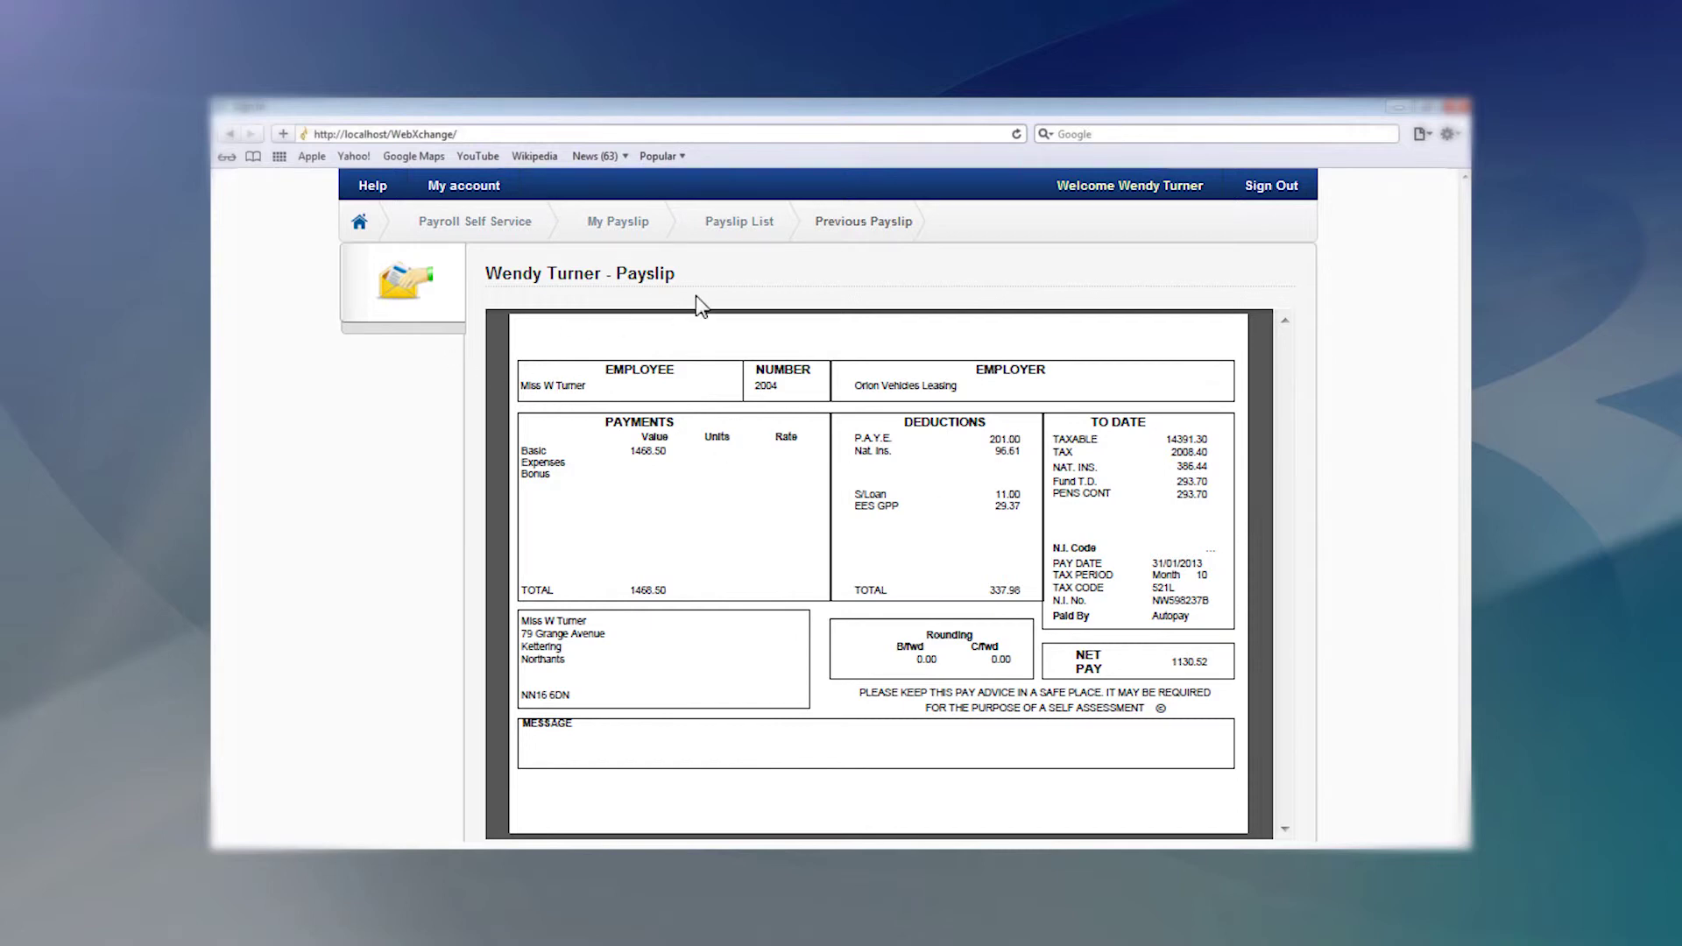
pyautogui.click(754, 221)
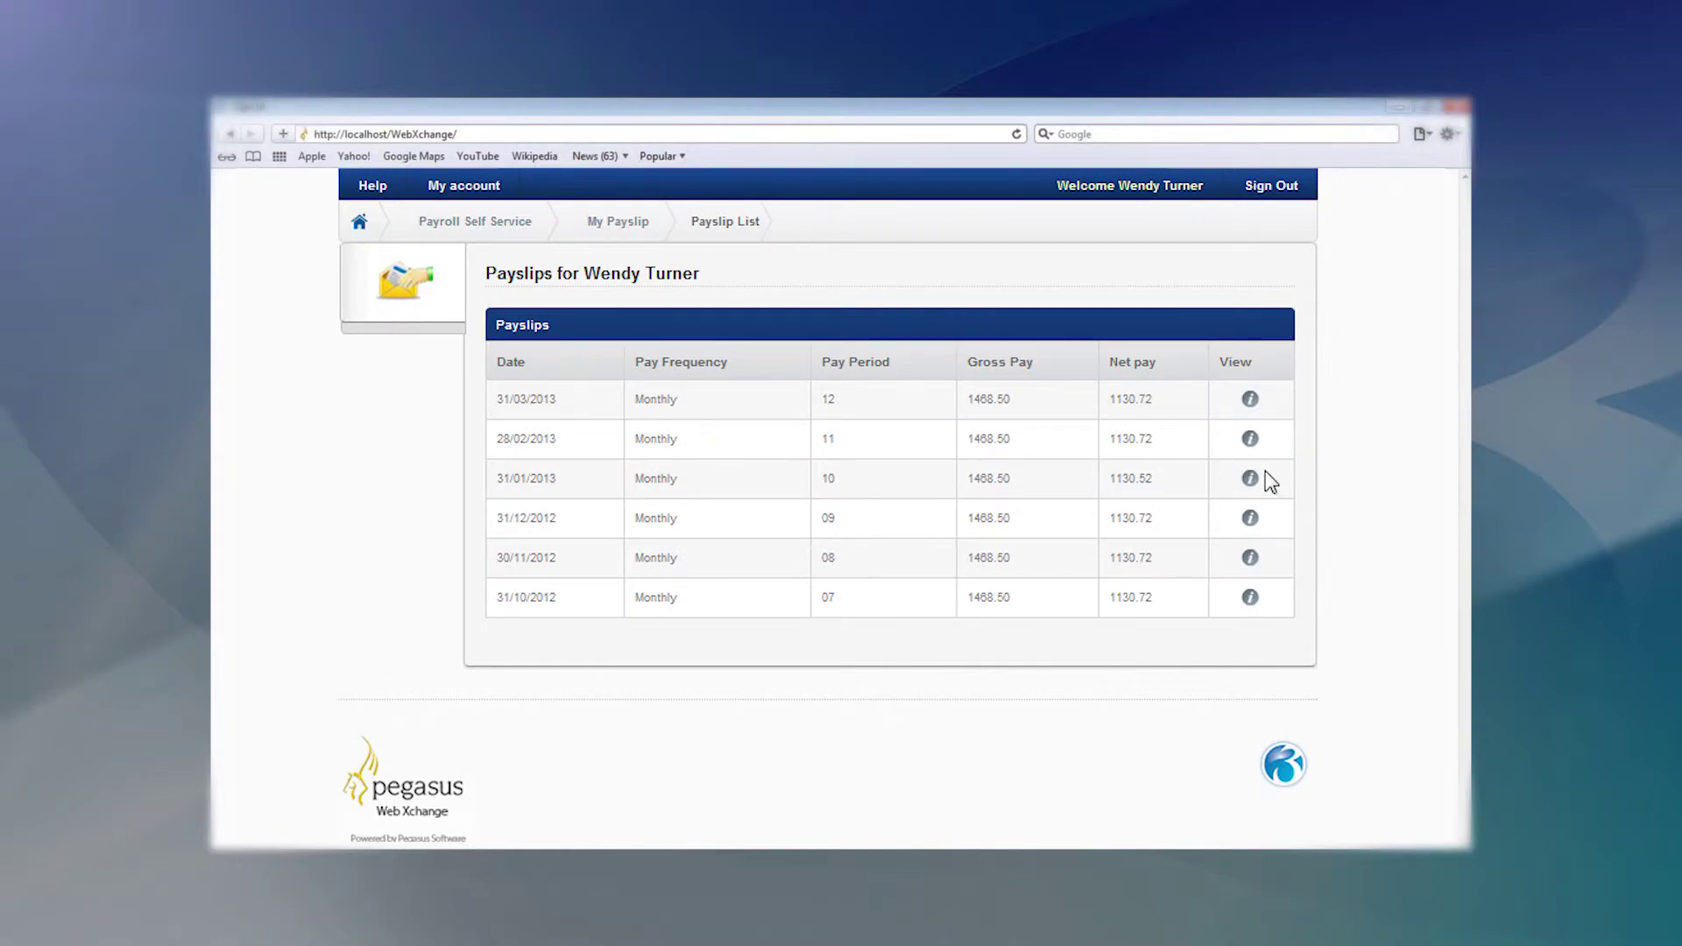
pyautogui.click(1251, 599)
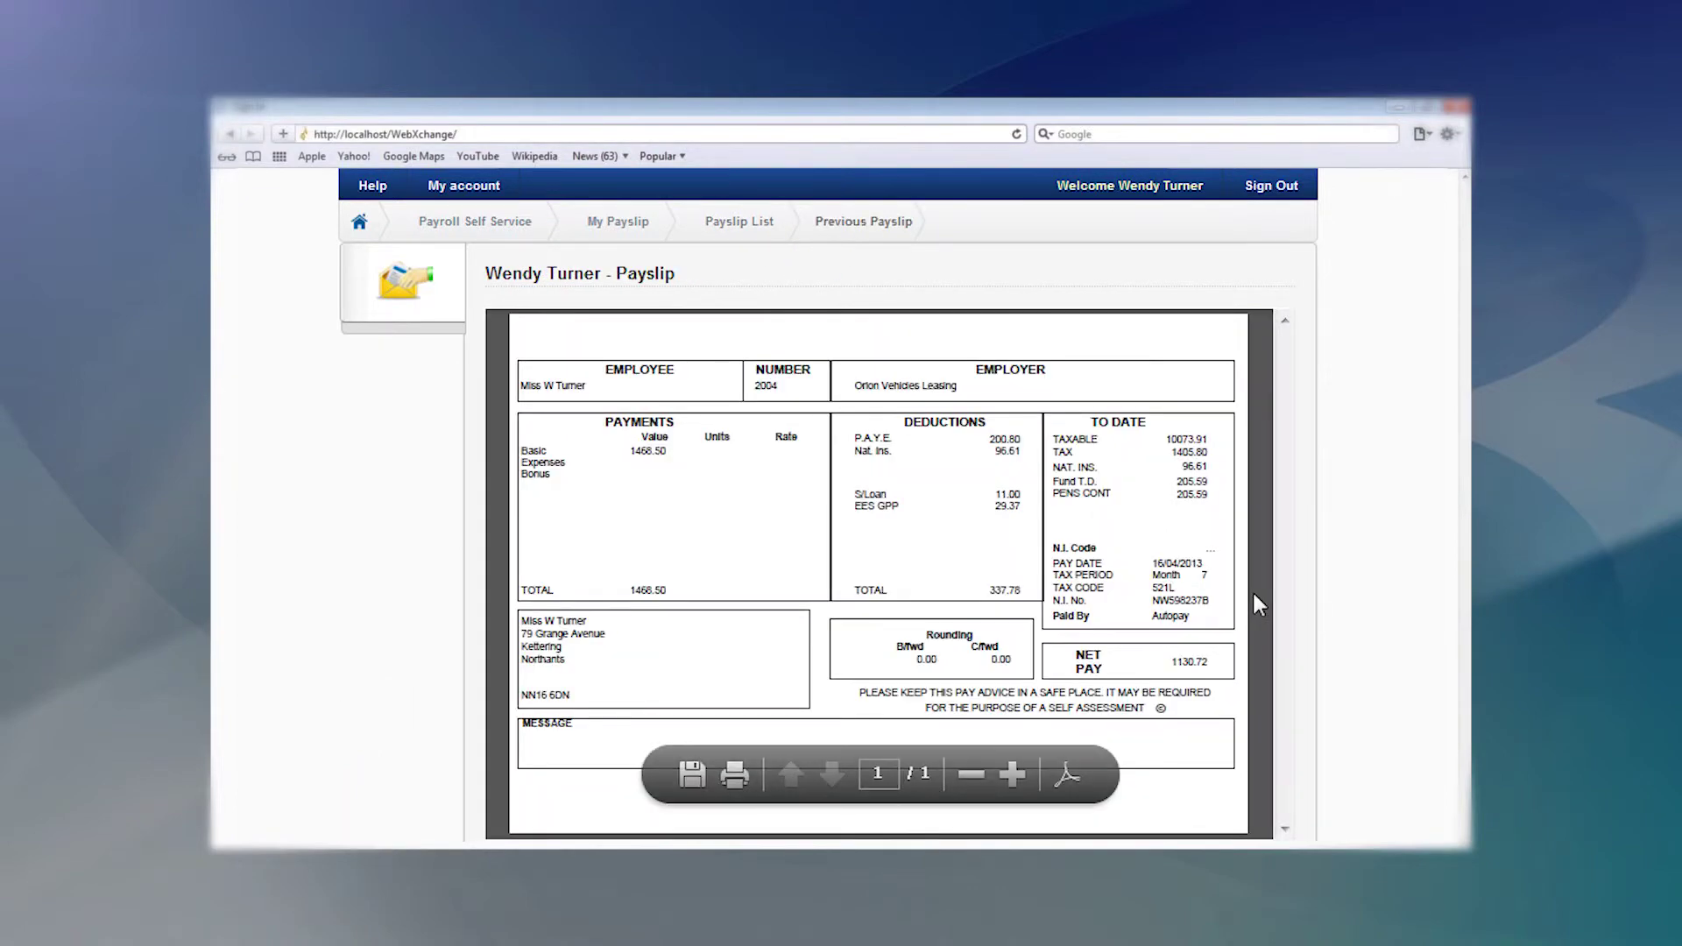